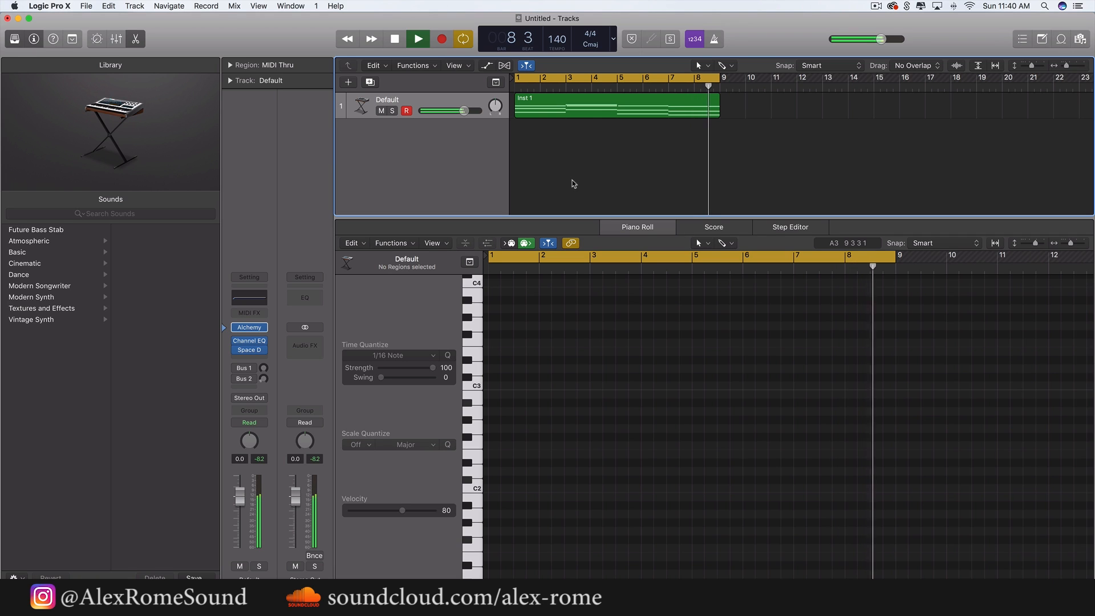
- Stop playback, open Alchemy on the first track, and set LFO 2's rate to 1/4
{"action": "key", "text": "space"}
{"action": "mouse_move", "coordinate": [247, 331]}
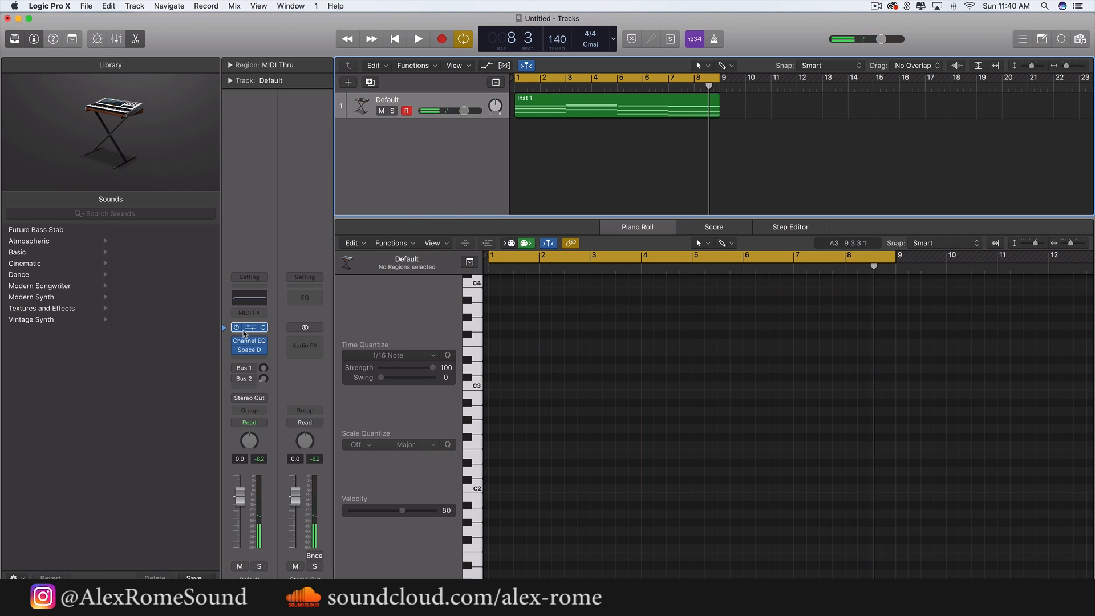
{"action": "key", "text": "v"}
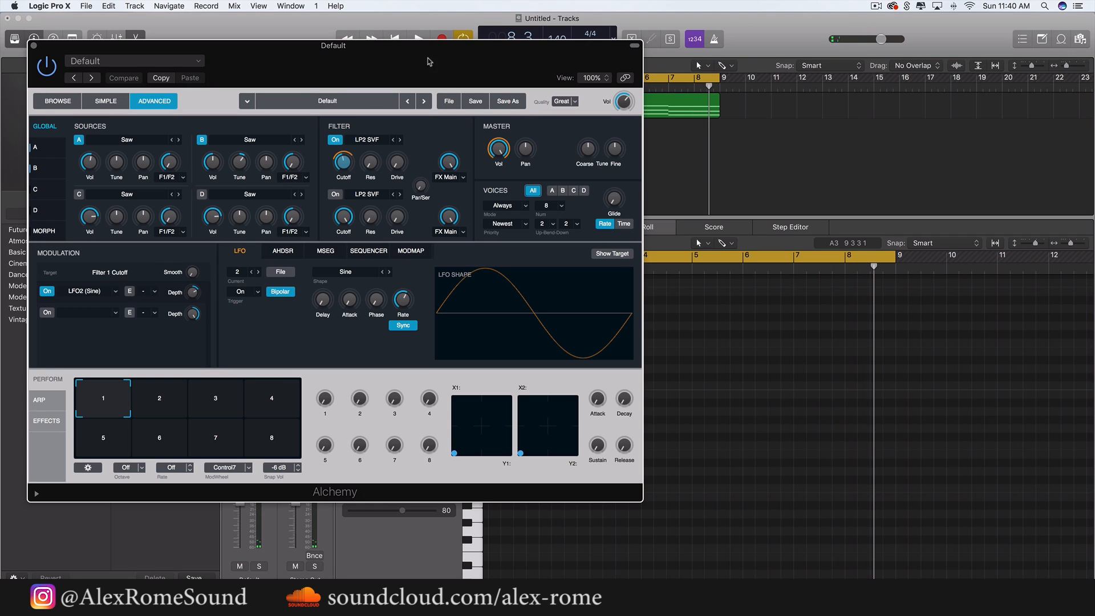
{"action": "left_click_drag", "start_coordinate": [388, 66], "coordinate": [536, 62]}
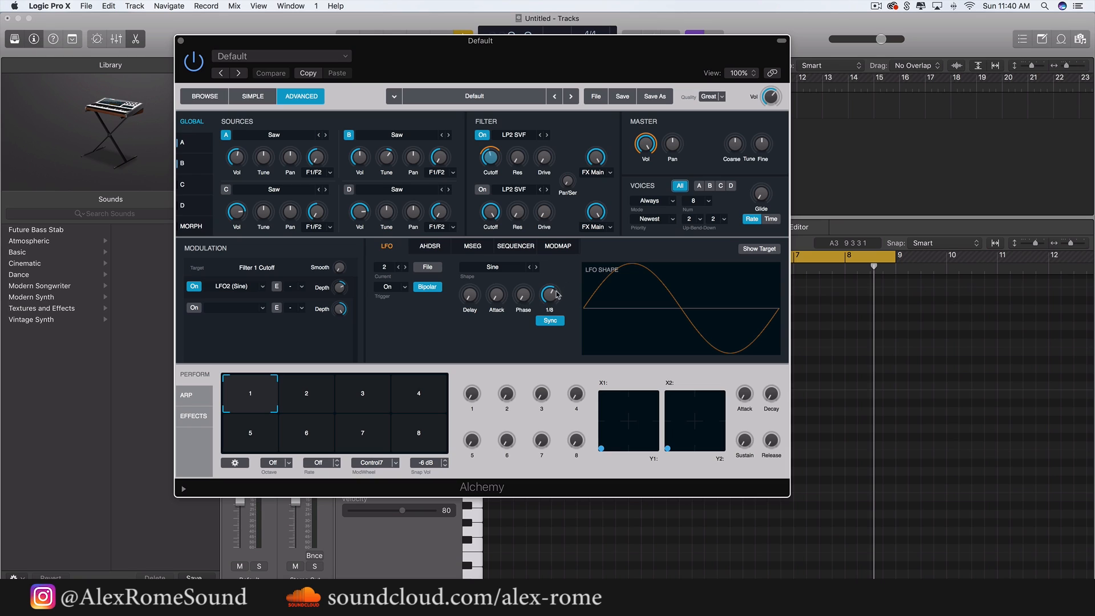
{"action": "left_click_drag", "start_coordinate": [549, 303], "coordinate": [553, 306]}
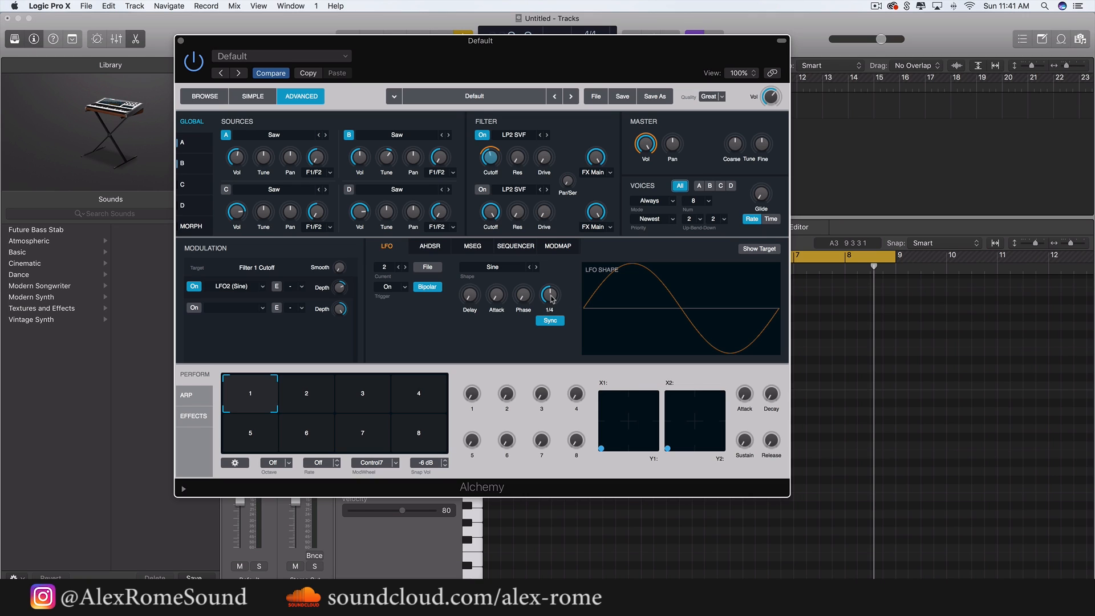
- Play the loop while adjusting the first filter's cutoff and raising LFO 2's rate, and close Alchemy
{"action": "key", "text": "space"}
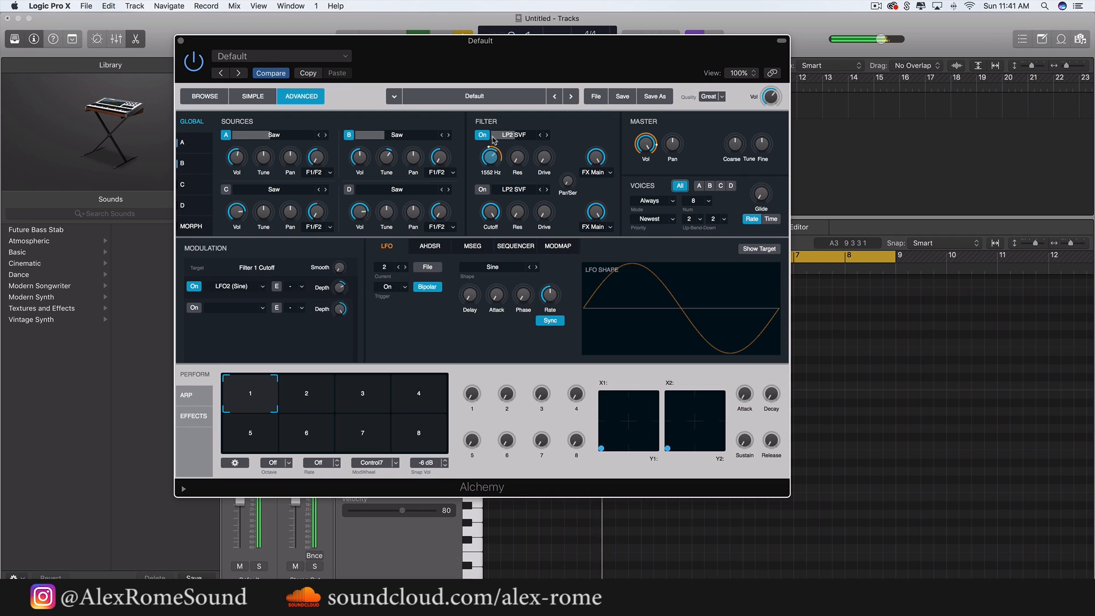
{"action": "left_click_drag", "start_coordinate": [493, 142], "coordinate": [486, 178]}
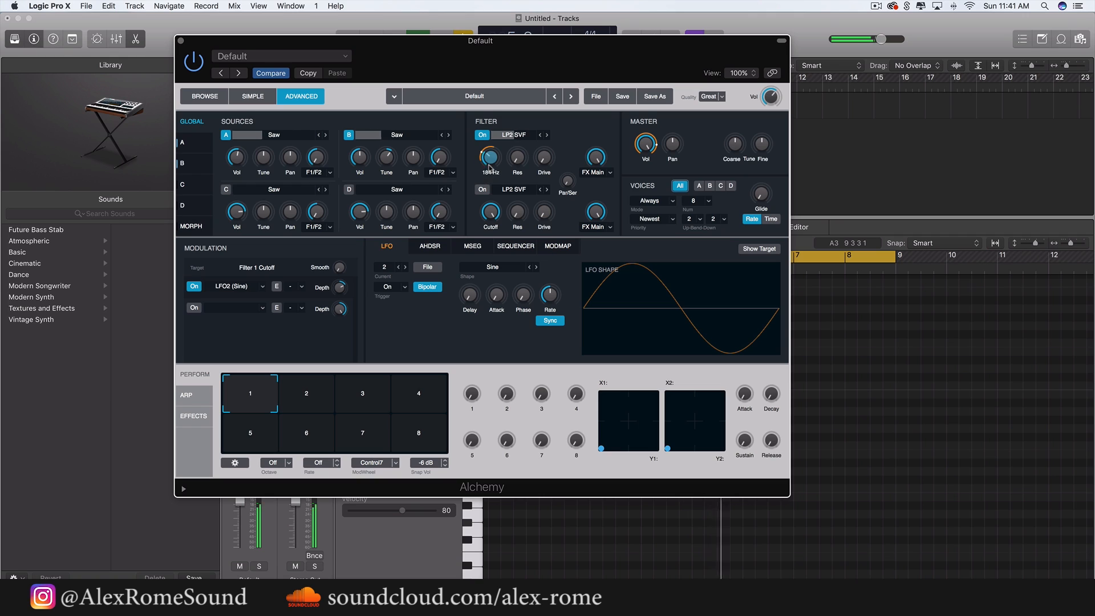
{"action": "left_click_drag", "start_coordinate": [557, 304], "coordinate": [547, 291]}
{"action": "key", "text": "space"}
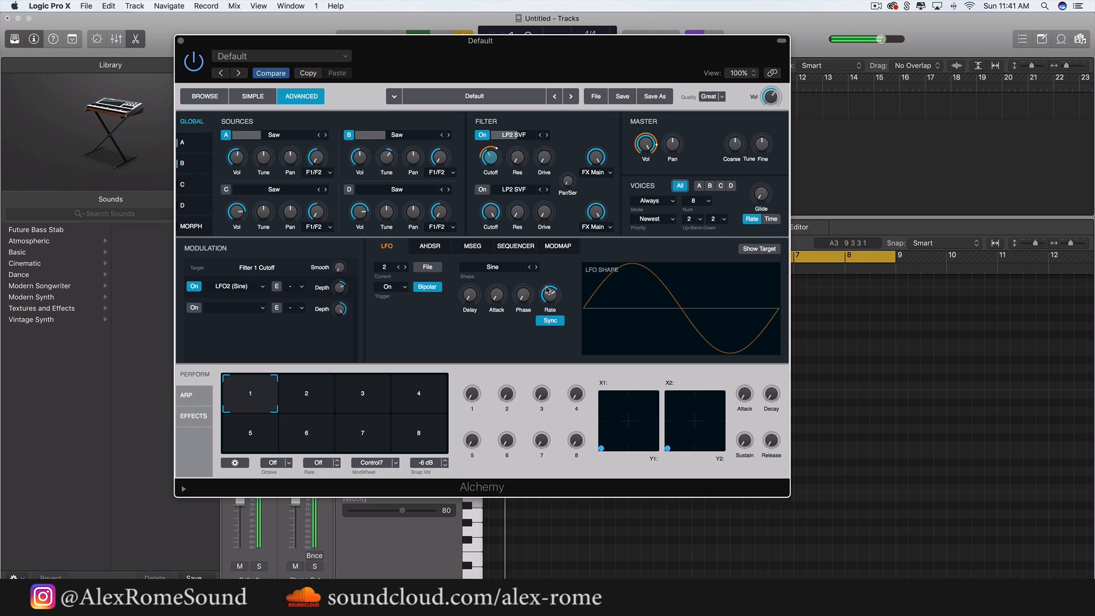
{"action": "key", "text": "space"}
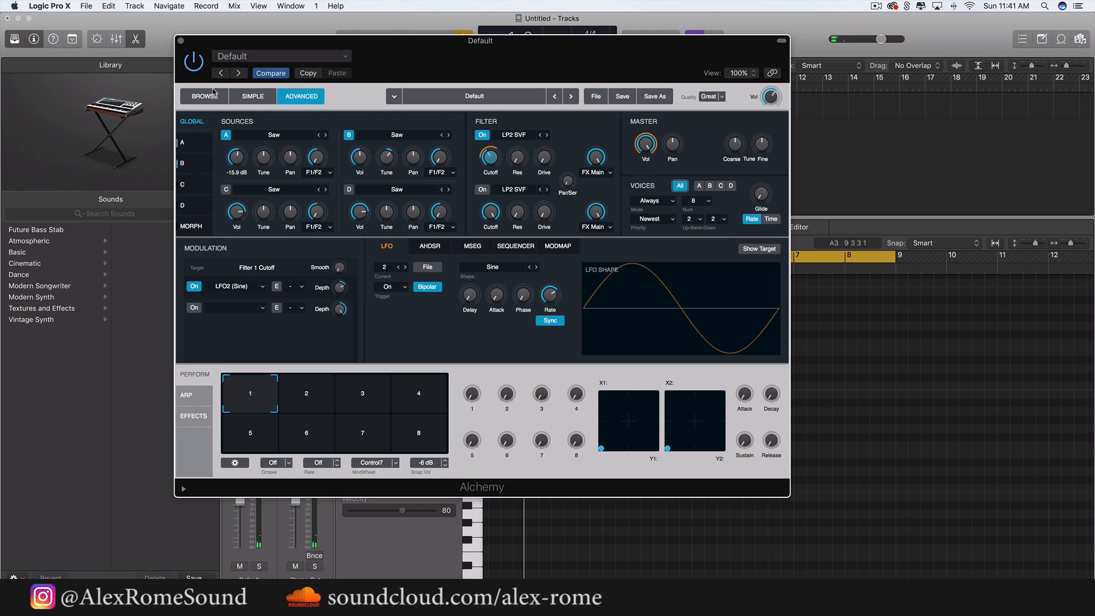
{"action": "left_click", "coordinate": [181, 42]}
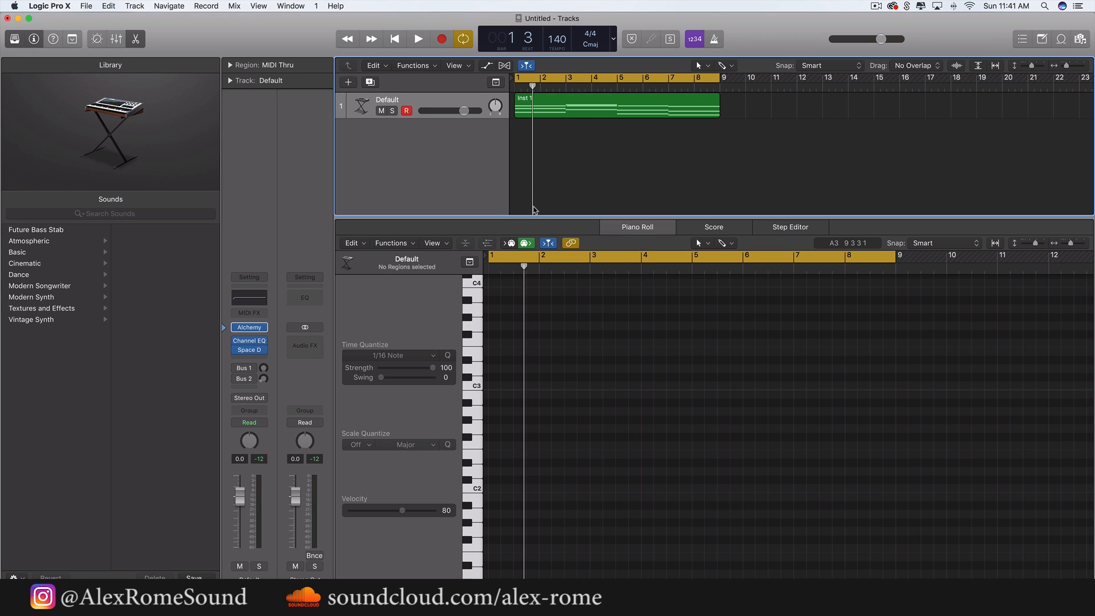
- Add a second software instrument track and bypass its Bus 1 and Bus 2 sends
{"action": "left_click_drag", "start_coordinate": [532, 215], "coordinate": [532, 472]}
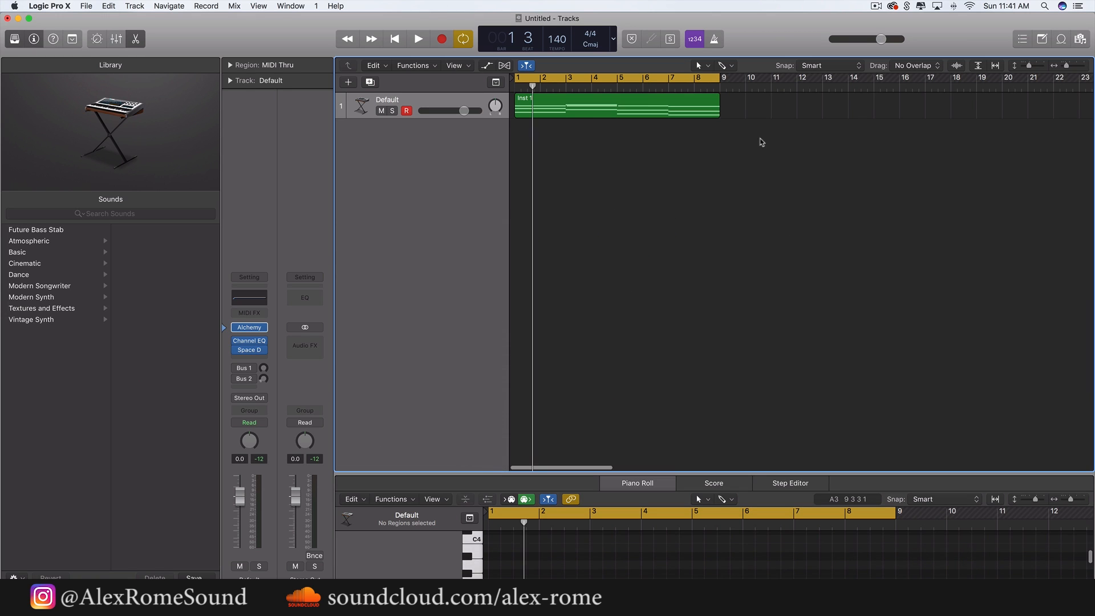
{"action": "double_click", "coordinate": [418, 159]}
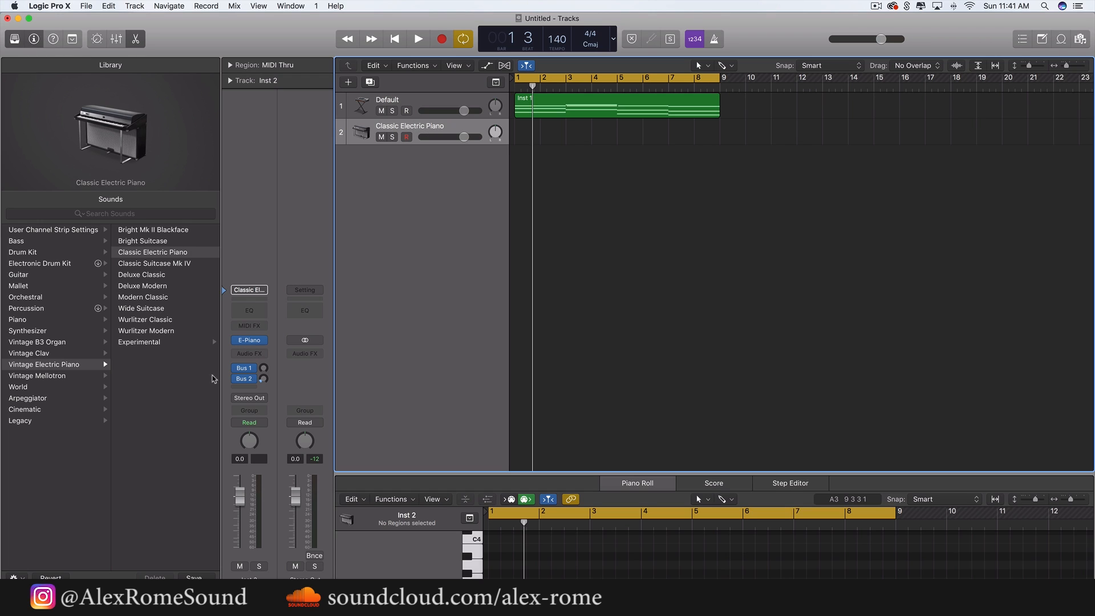
{"action": "left_click", "coordinate": [234, 368]}
{"action": "left_click", "coordinate": [237, 378]}
- Load Alchemy as the second track's instrument and clear its preset to a blank patch in the advanced view
{"action": "left_click", "coordinate": [264, 340]}
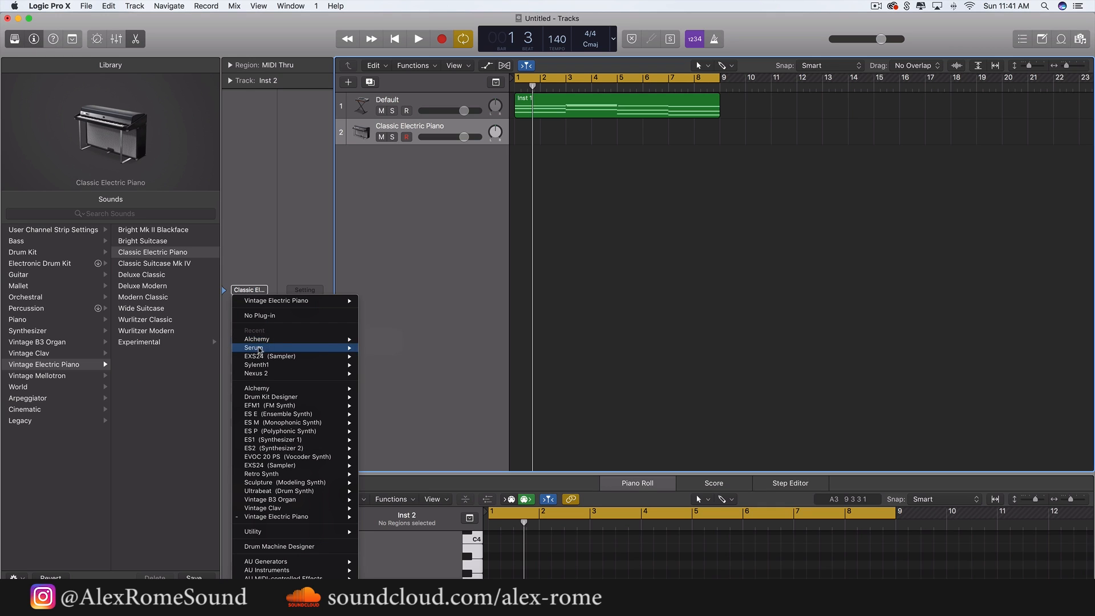
{"action": "mouse_move", "coordinate": [265, 342]}
{"action": "left_click", "coordinate": [378, 340]}
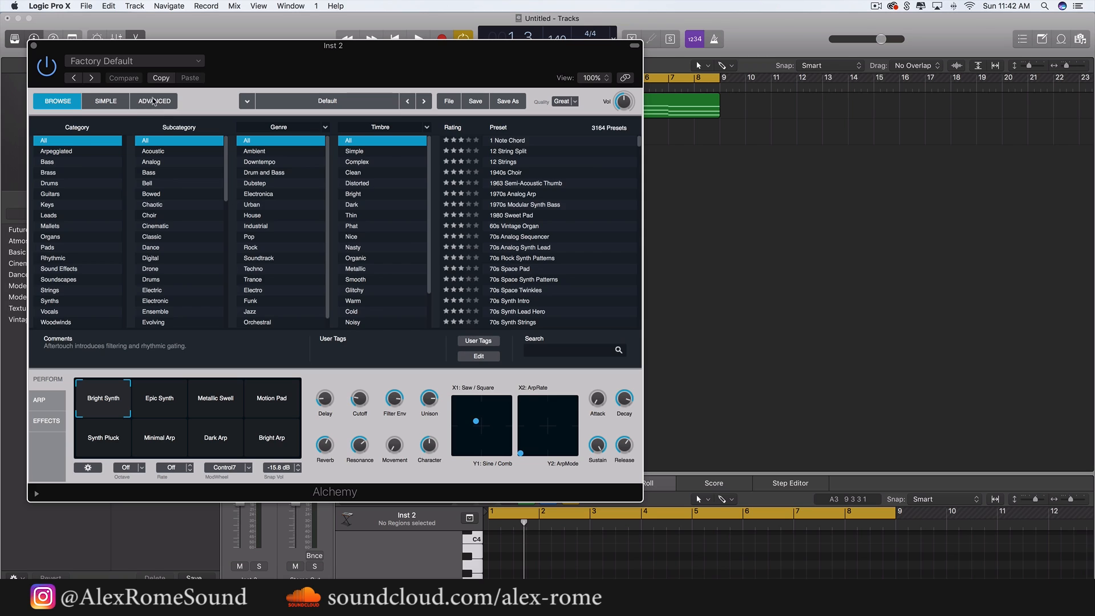
{"action": "left_click", "coordinate": [154, 101]}
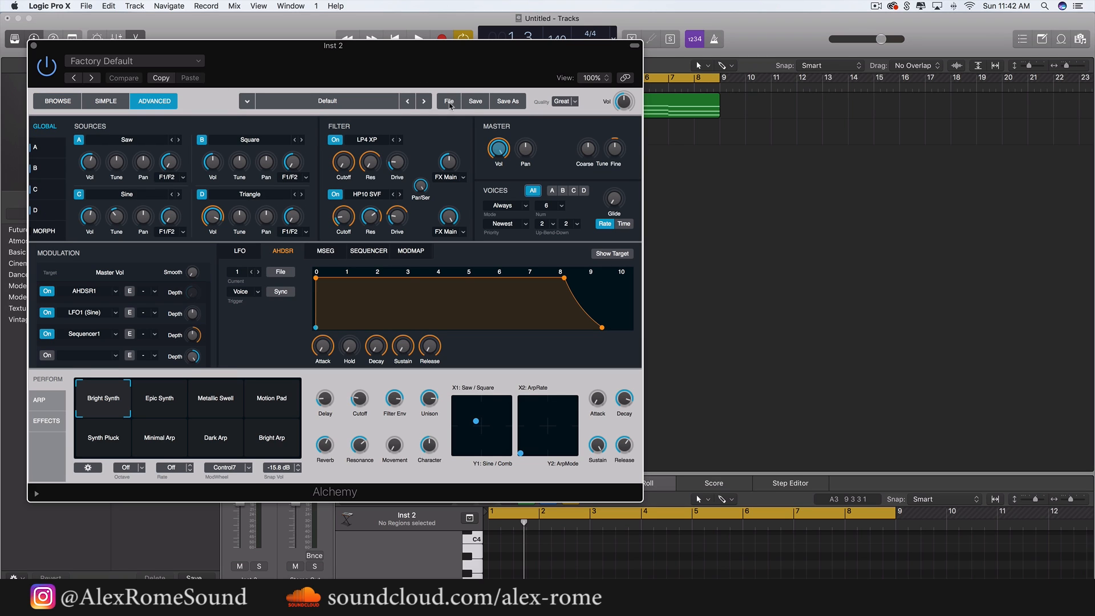
{"action": "left_click", "coordinate": [449, 103]}
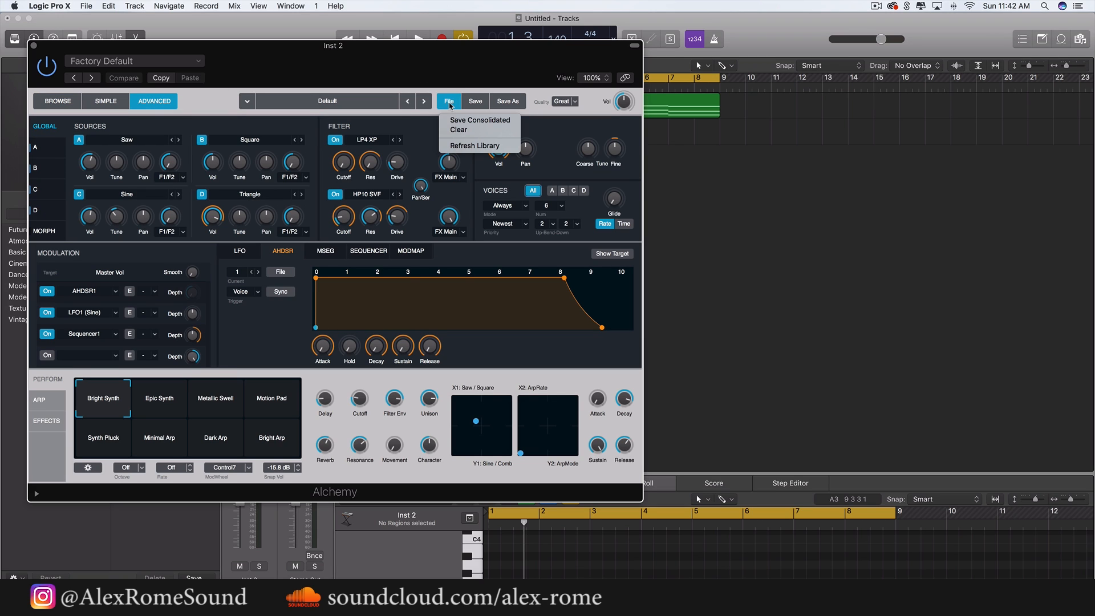
{"action": "left_click", "coordinate": [459, 129]}
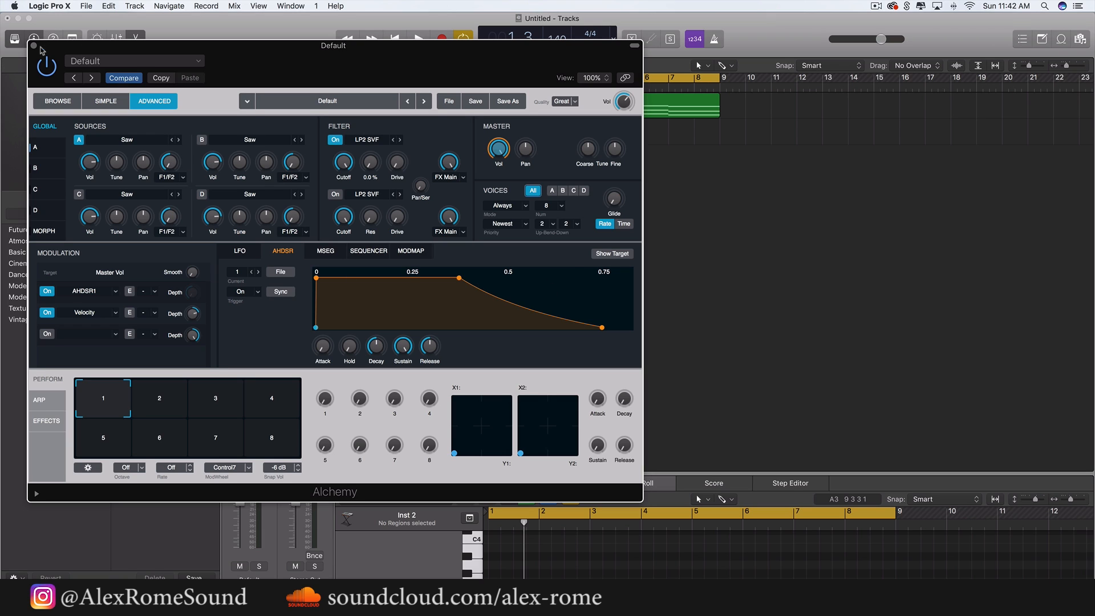
{"action": "left_click", "coordinate": [34, 45]}
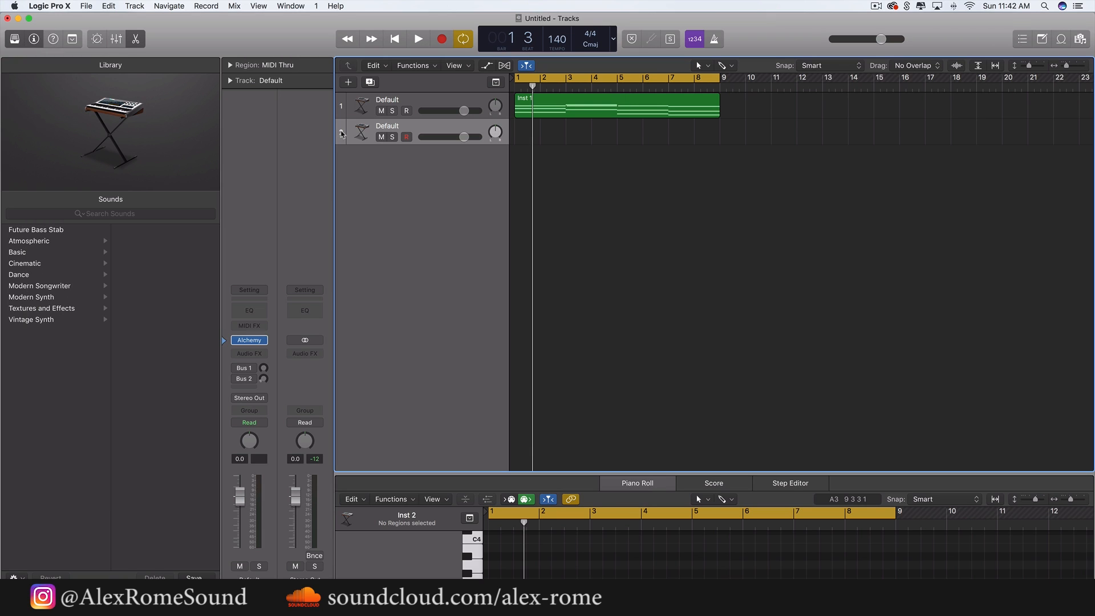
- Copy the first track's MIDI region onto track 2 at bar 1 and mute track 1
{"action": "left_click", "coordinate": [597, 111]}
{"action": "key", "text": "super+r"}
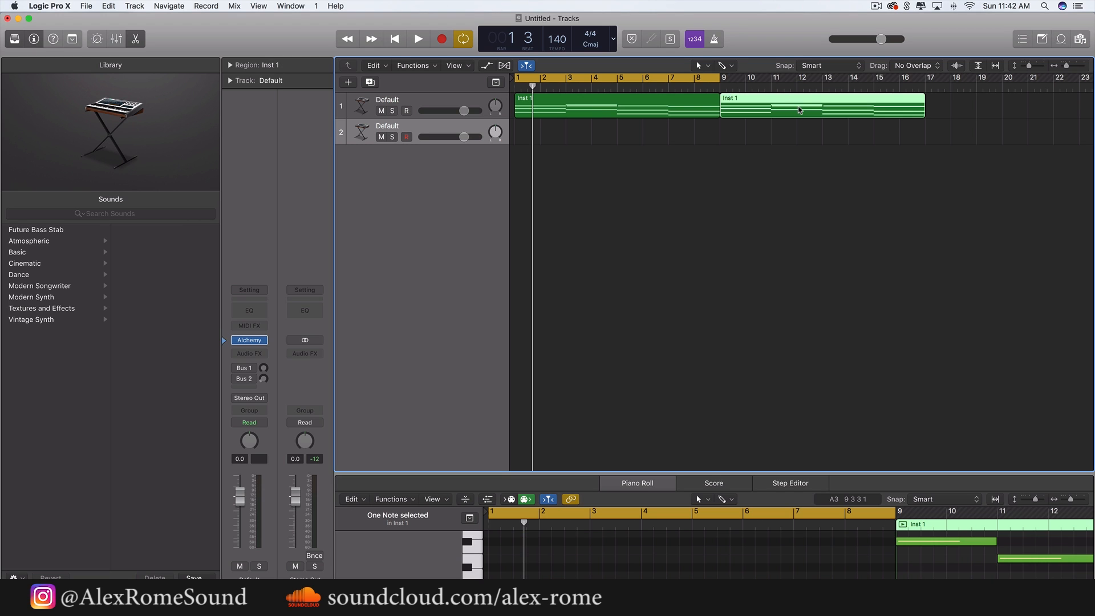
{"action": "left_click_drag", "start_coordinate": [799, 111], "coordinate": [594, 132]}
{"action": "left_click", "coordinate": [381, 111]}
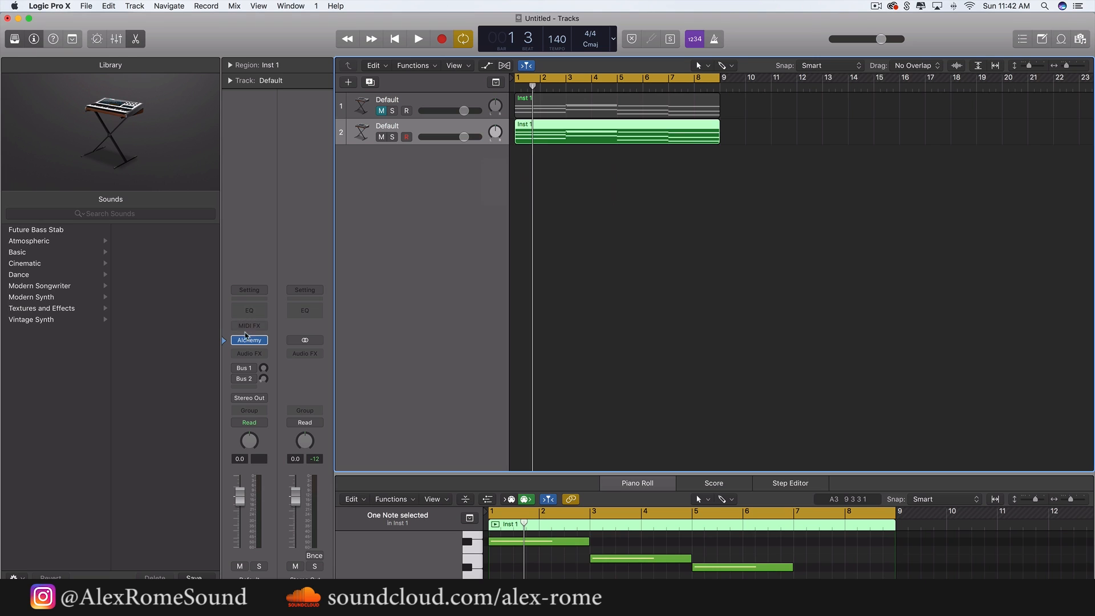
- Open track 2's Alchemy and lower source A's volume to about -17.2 dB
{"action": "left_click", "coordinate": [249, 340]}
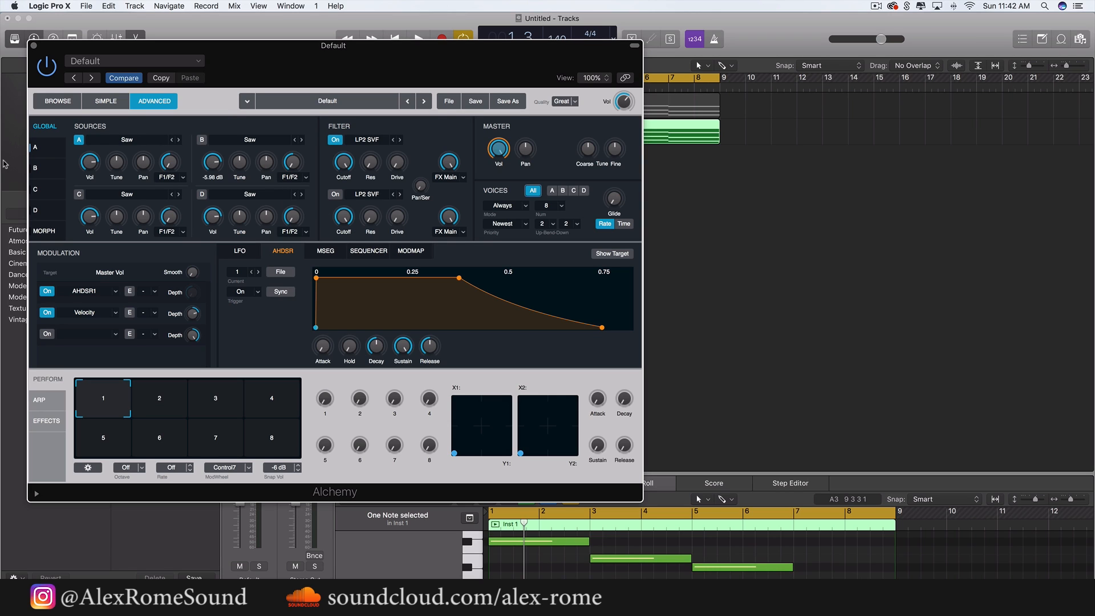
{"action": "left_click", "coordinate": [44, 150]}
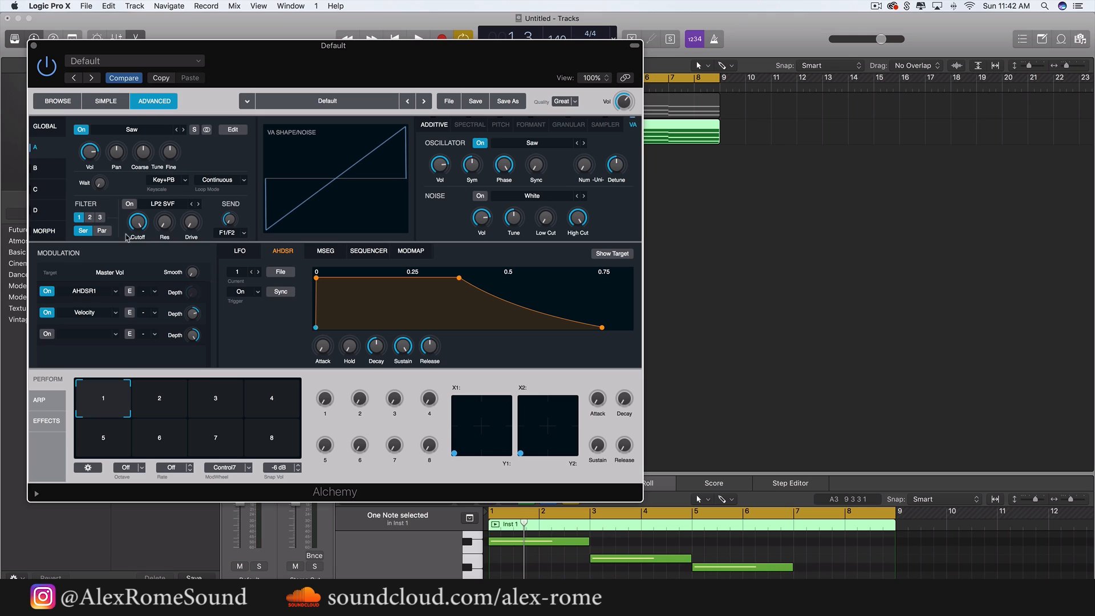
{"action": "left_click", "coordinate": [88, 152]}
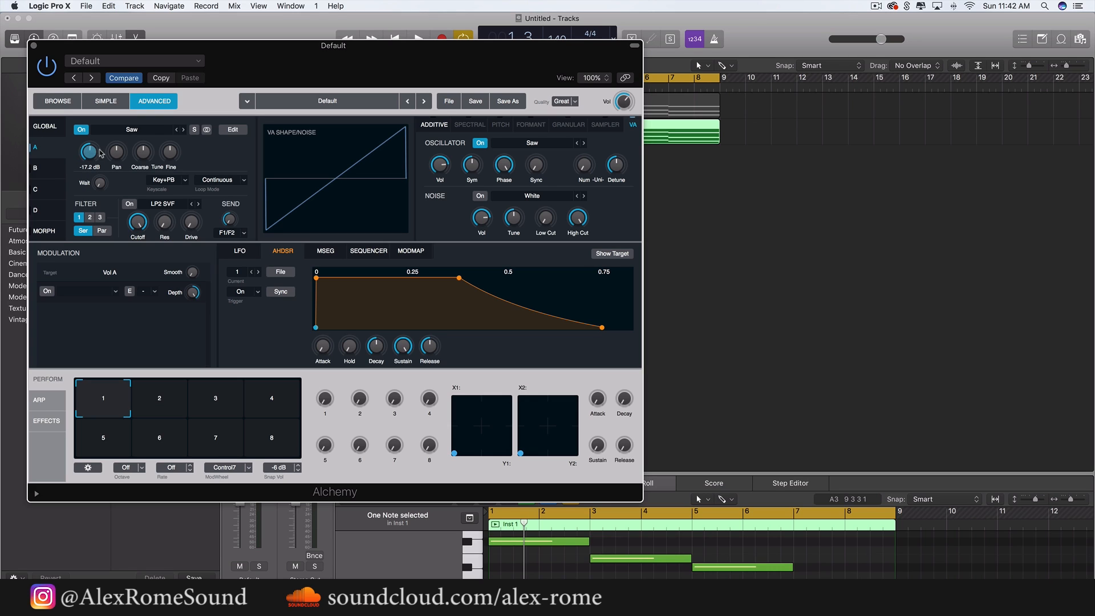
- Lower source B's volume and turn source B on
{"action": "left_click", "coordinate": [55, 172]}
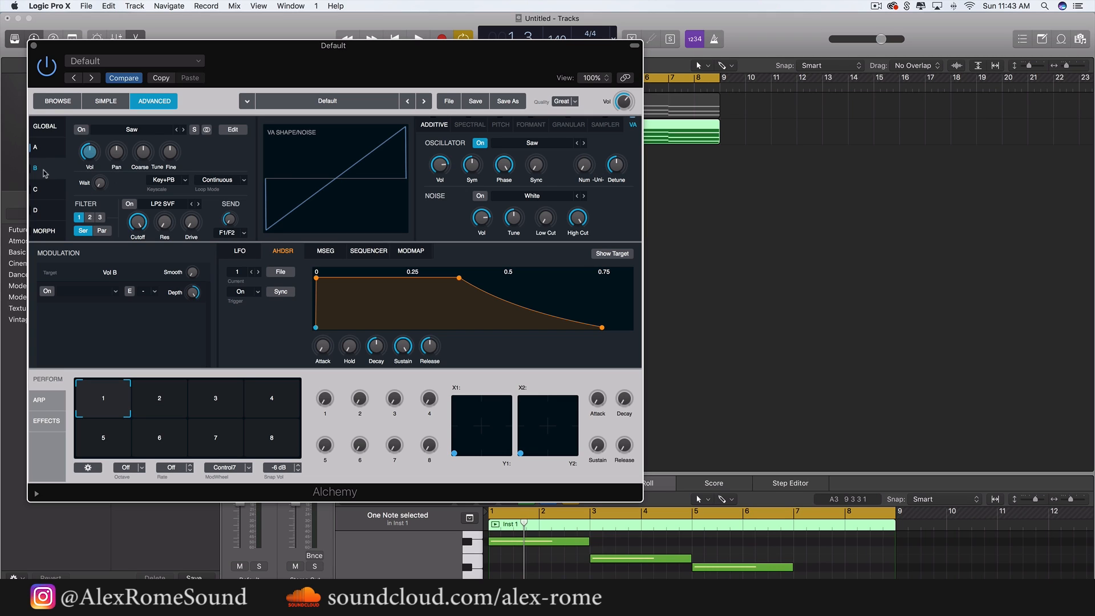
{"action": "mouse_move", "coordinate": [88, 157]}
{"action": "left_click_drag", "start_coordinate": [91, 157], "coordinate": [85, 164]}
{"action": "left_click", "coordinate": [81, 131]}
- Raise the number of unison voices on source A's oscillator and reduce its detune
{"action": "left_click", "coordinate": [52, 149]}
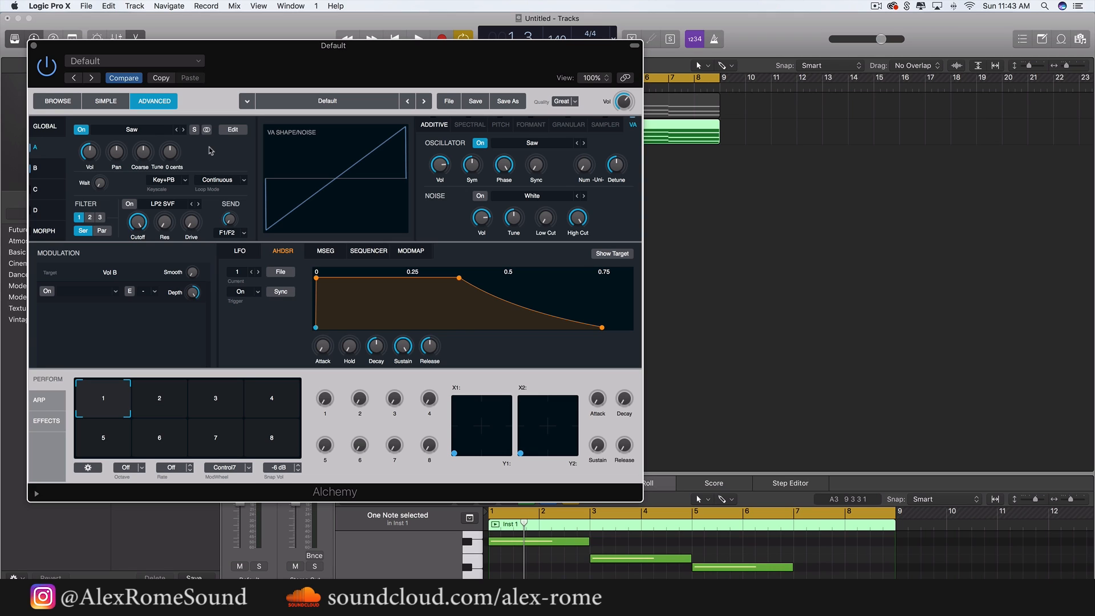
{"action": "left_click", "coordinate": [583, 165]}
{"action": "left_click_drag", "start_coordinate": [620, 167], "coordinate": [614, 207]}
- Set source B's coarse tune to 12 semitones and close Alchemy
{"action": "left_click", "coordinate": [64, 168]}
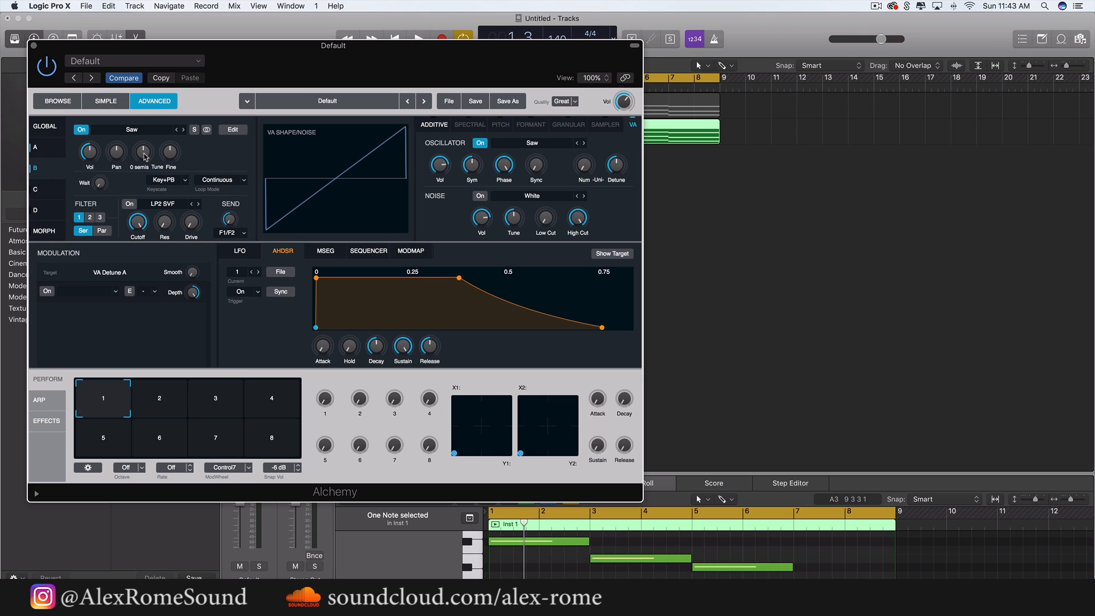
{"action": "left_click_drag", "start_coordinate": [145, 158], "coordinate": [146, 151]}
{"action": "left_click_drag", "start_coordinate": [340, 60], "coordinate": [396, 59]}
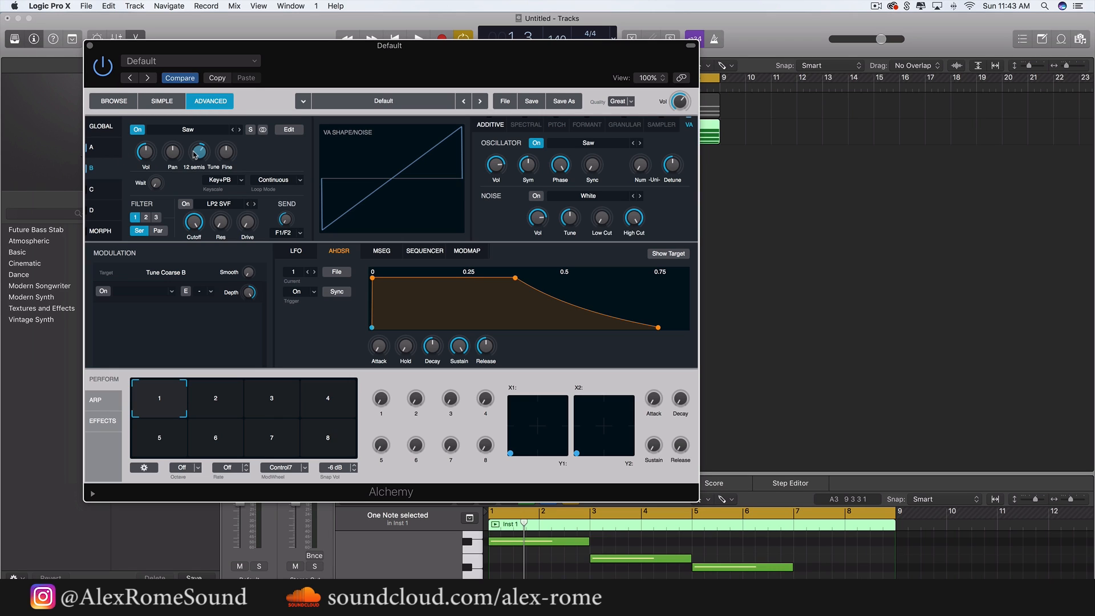
{"action": "left_click", "coordinate": [89, 47]}
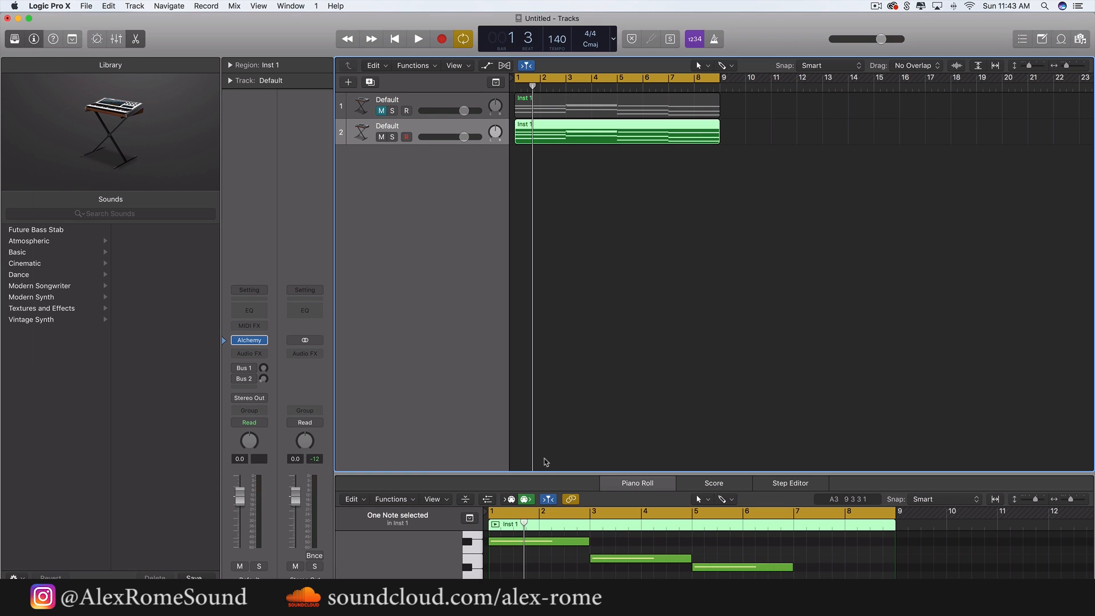
- Enlarge the piano roll to show the chords and play them while lowering track 2's volume to -3.3 dB
{"action": "scroll", "coordinate": [595, 272], "scroll_direction": "up", "scroll_amount": 5}
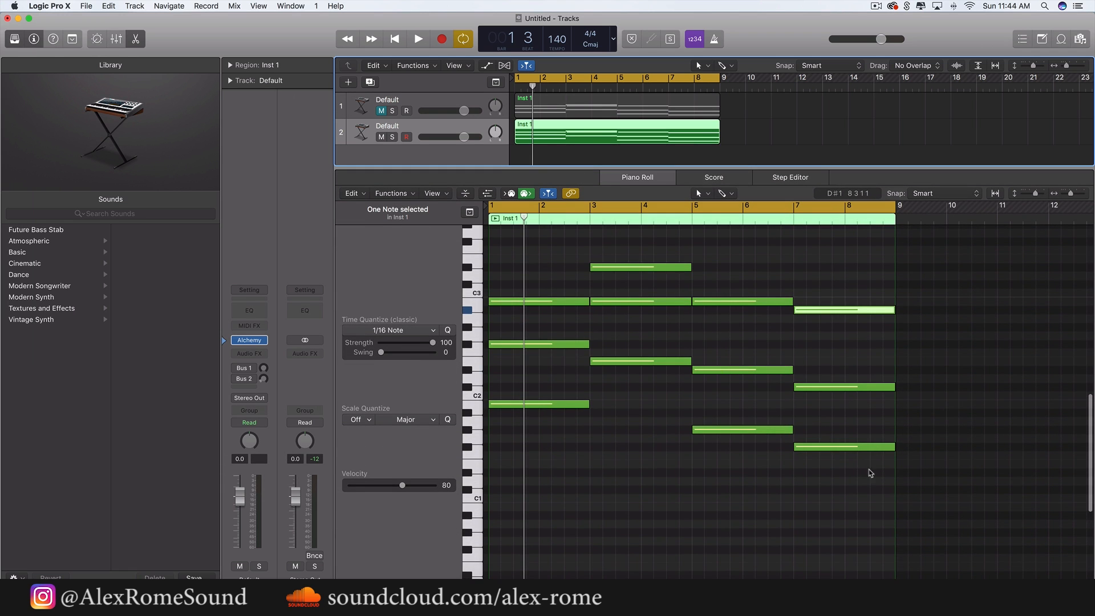
{"action": "left_click", "coordinate": [853, 496]}
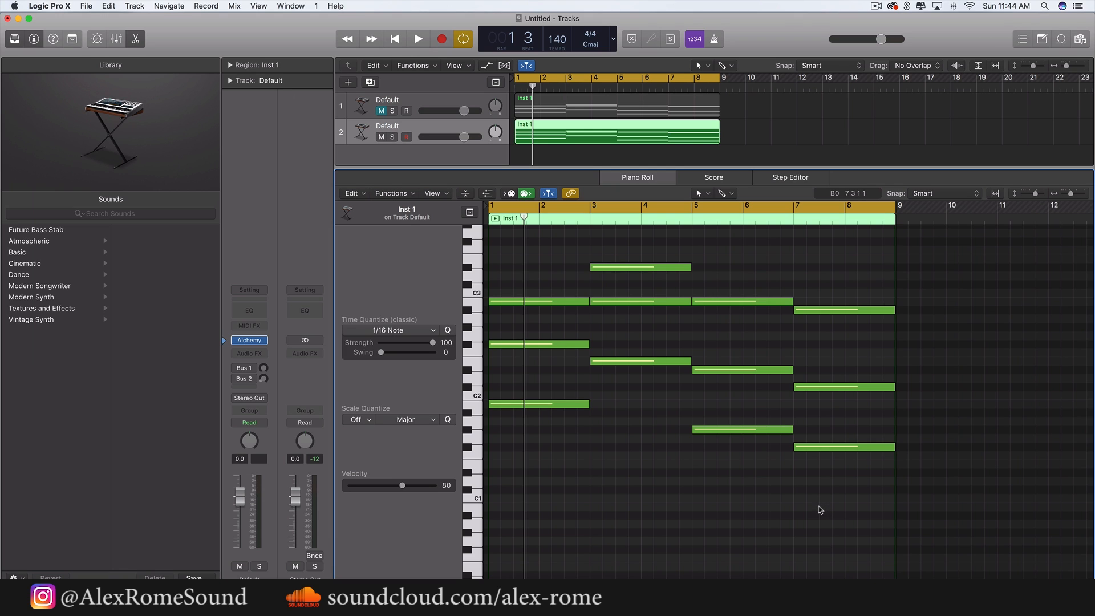
{"action": "key", "text": "space"}
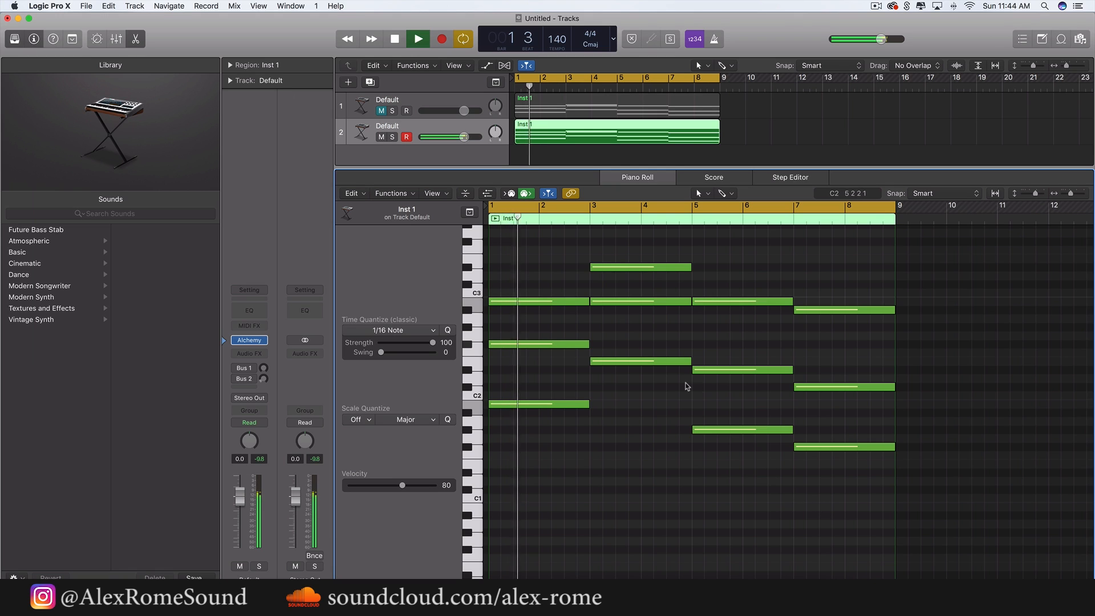
{"action": "left_click_drag", "start_coordinate": [450, 139], "coordinate": [441, 140]}
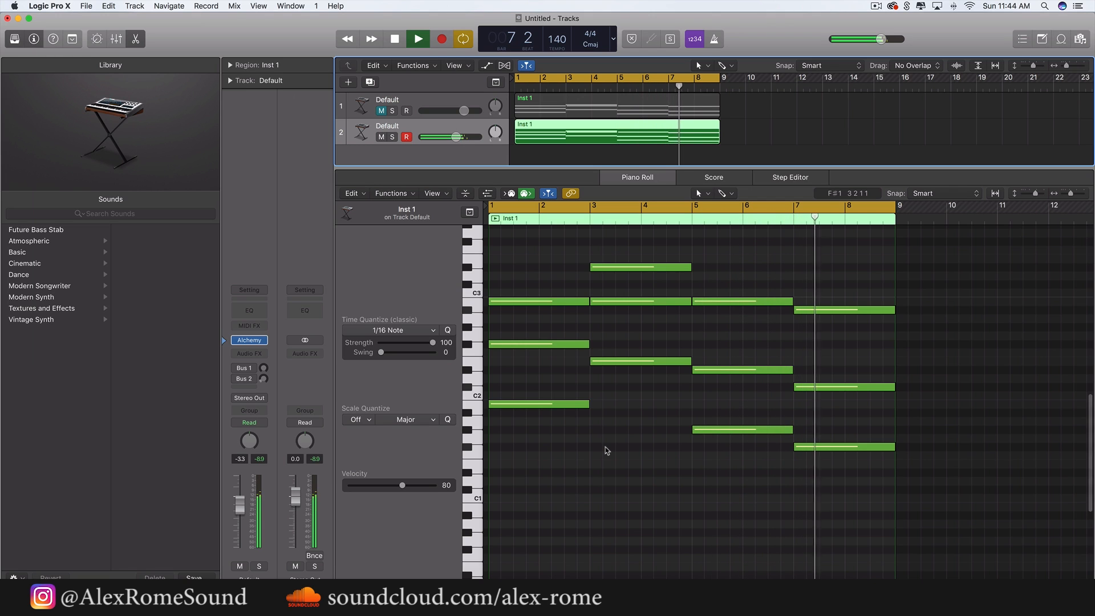
{"action": "key", "text": "space"}
- Reopen Alchemy on track 2, show the global settings, and select filter 1's cutoff as the modulation target
{"action": "mouse_move", "coordinate": [251, 341]}
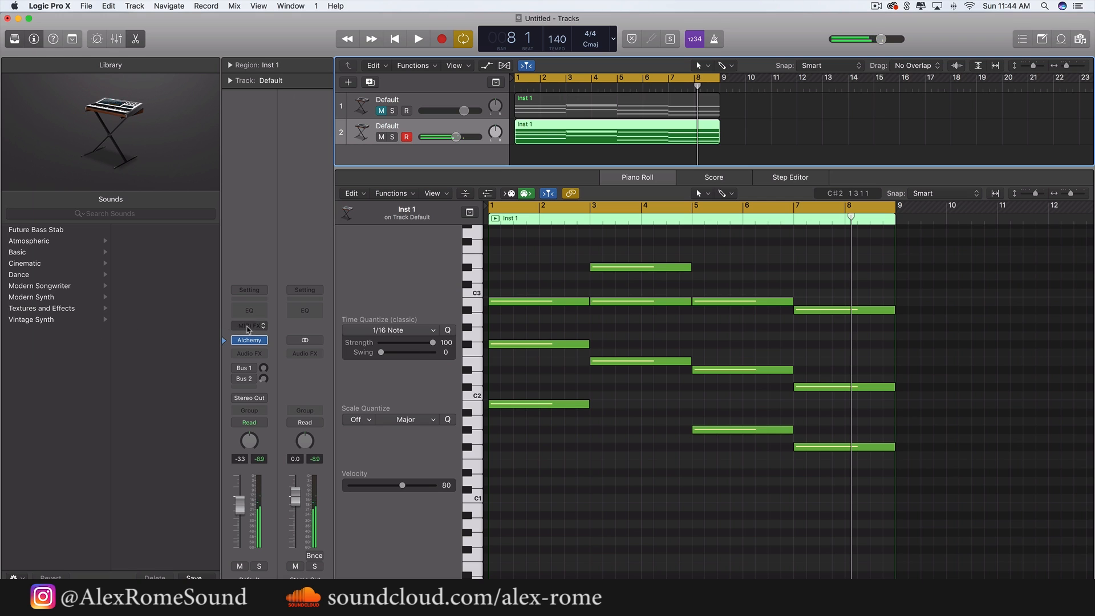
{"action": "left_click", "coordinate": [252, 341]}
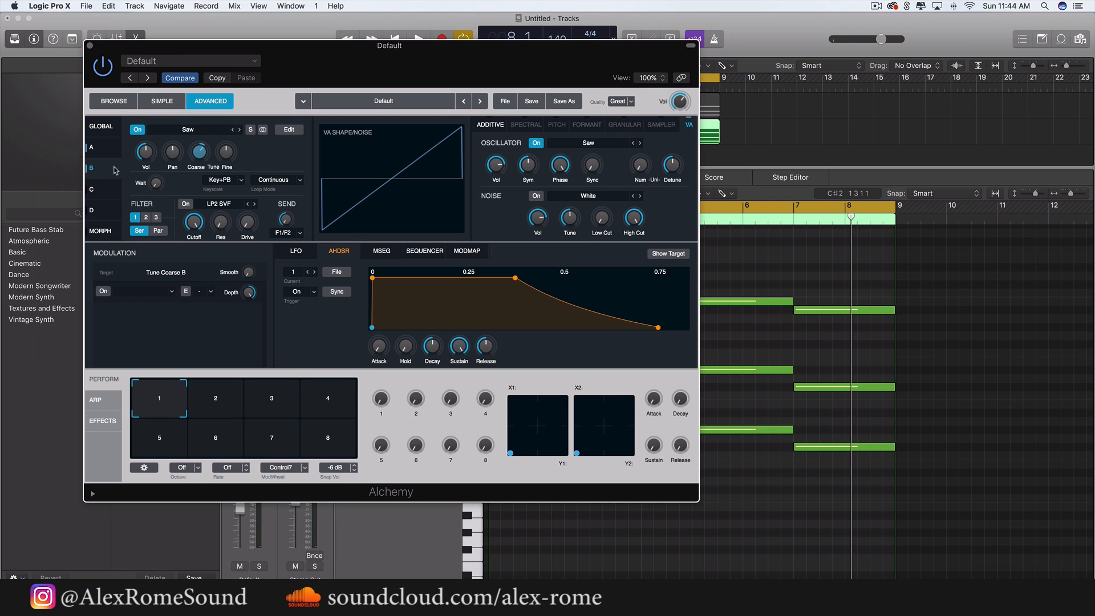
{"action": "left_click", "coordinate": [103, 148]}
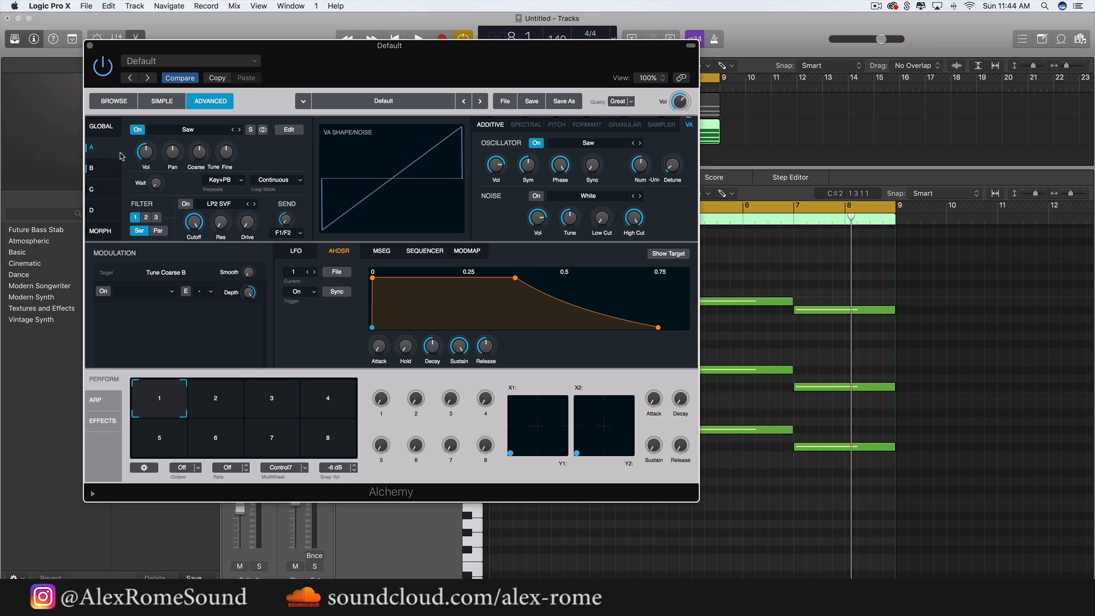
{"action": "left_click", "coordinate": [106, 127]}
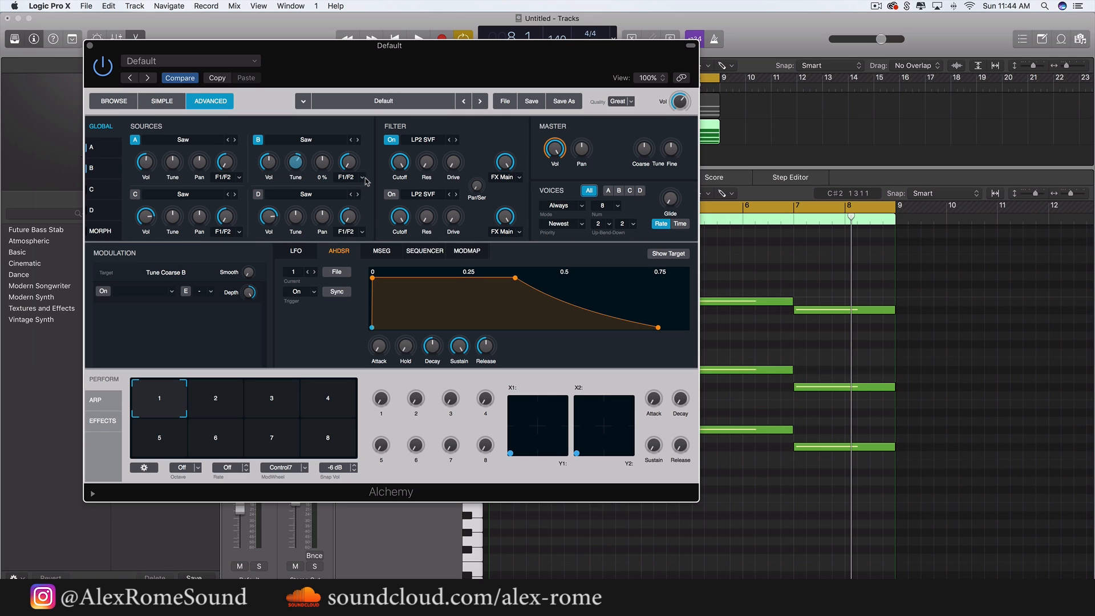
{"action": "left_click", "coordinate": [400, 163]}
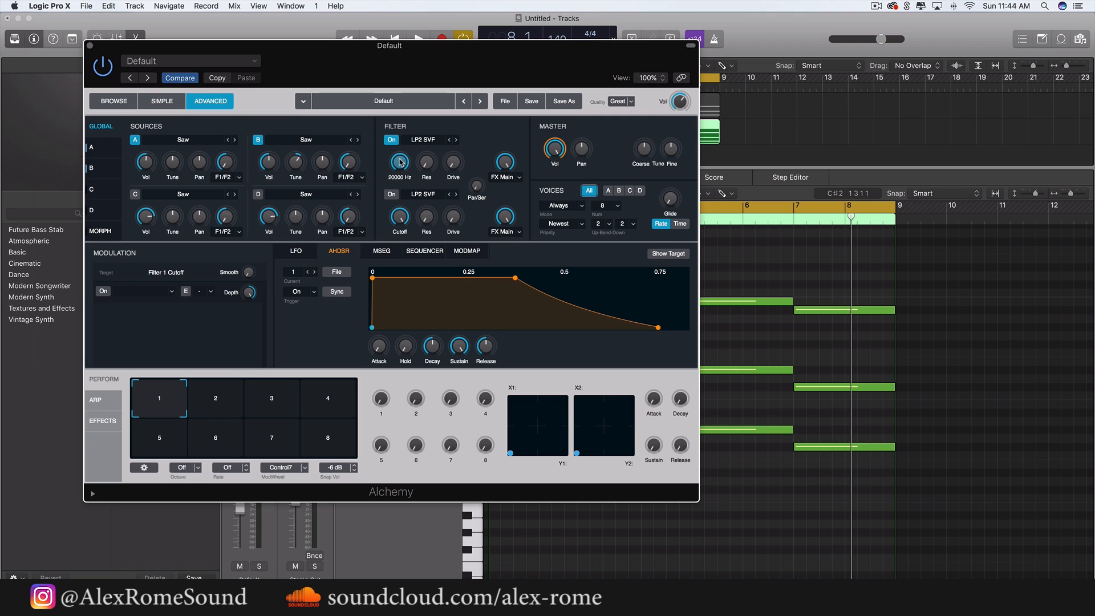
- Play the chords and sweep filter 1's cutoff down and back up, with the LFO settings shown
{"action": "key", "text": "space"}
{"action": "left_click_drag", "start_coordinate": [400, 163], "coordinate": [400, 225]}
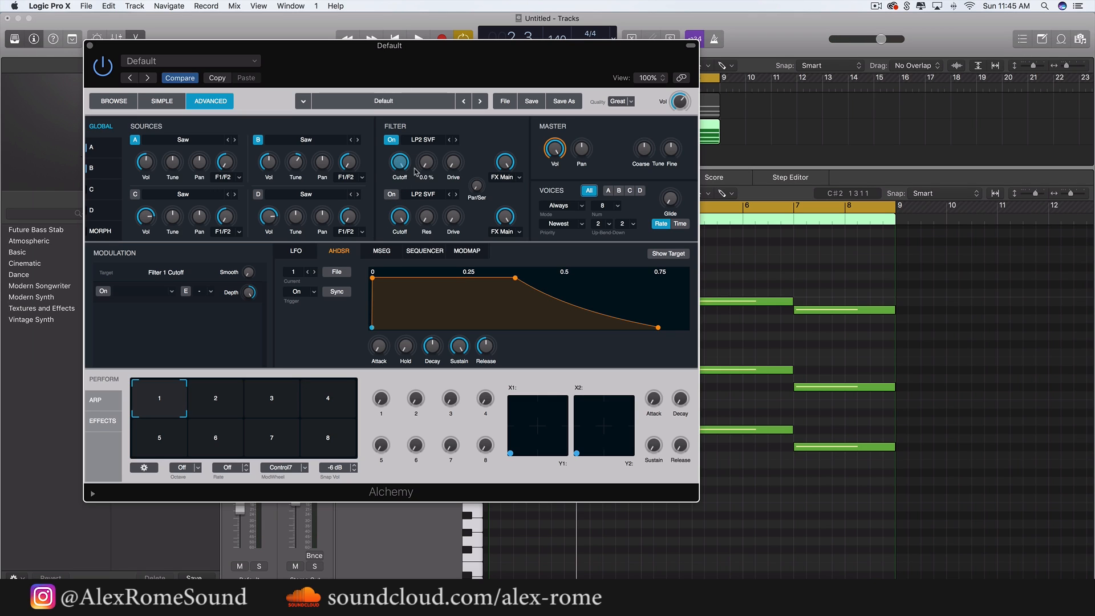
{"action": "left_click", "coordinate": [297, 251]}
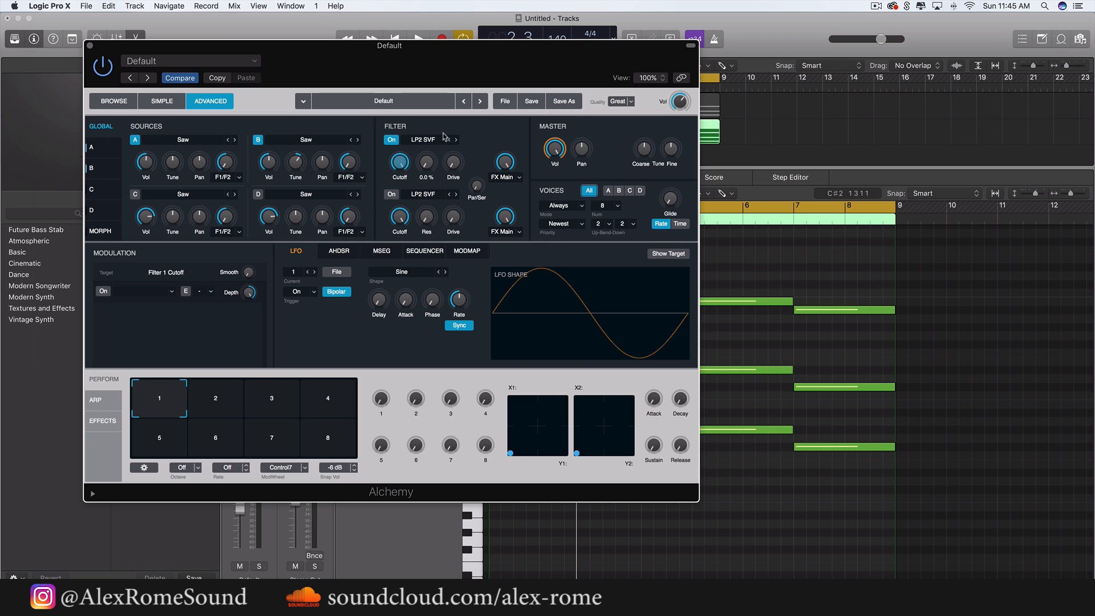
{"action": "mouse_move", "coordinate": [401, 169]}
{"action": "left_click_drag", "start_coordinate": [402, 166], "coordinate": [404, 311]}
{"action": "left_click_drag", "start_coordinate": [403, 165], "coordinate": [448, 26]}
- Add a new LFO as the modulator of filter 1's cutoff
{"action": "mouse_move", "coordinate": [454, 306]}
{"action": "mouse_move", "coordinate": [407, 162]}
{"action": "right_click", "coordinate": [400, 163]}
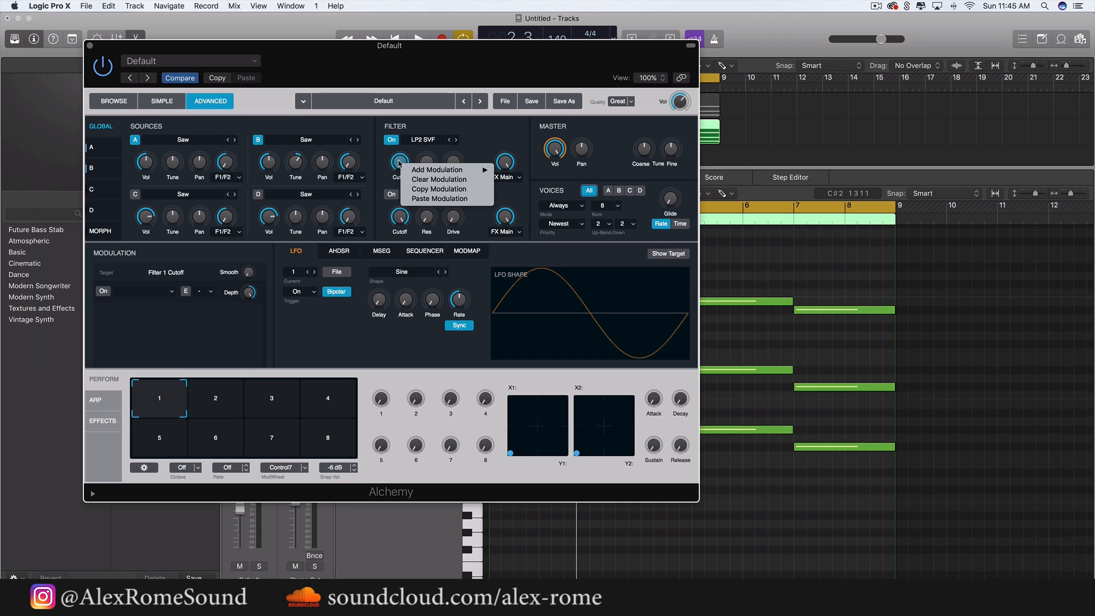
{"action": "mouse_move", "coordinate": [410, 171]}
{"action": "mouse_move", "coordinate": [525, 174]}
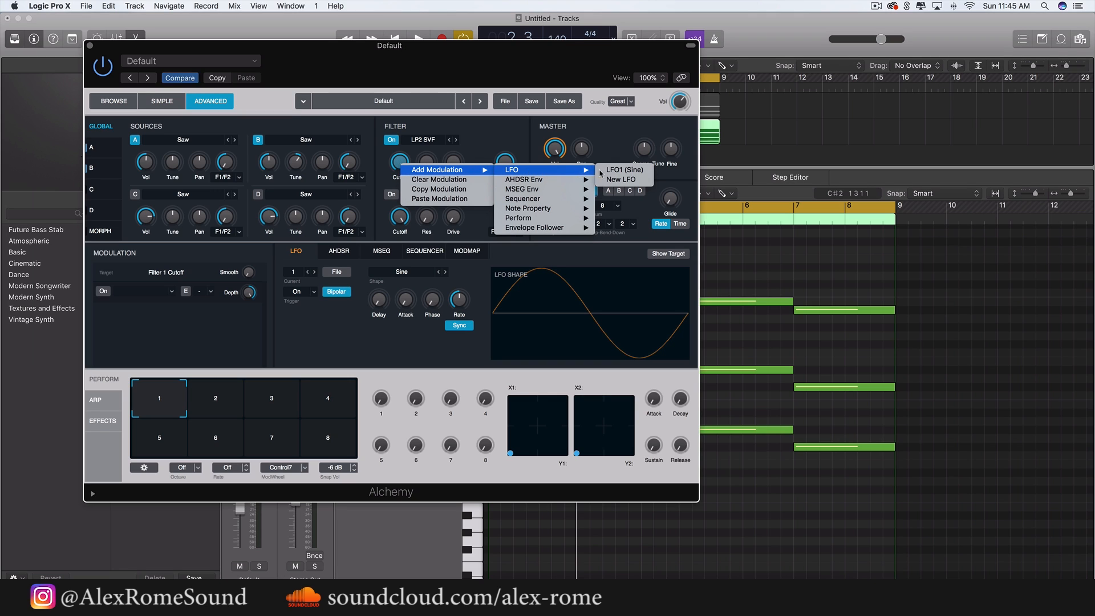
{"action": "left_click", "coordinate": [622, 181]}
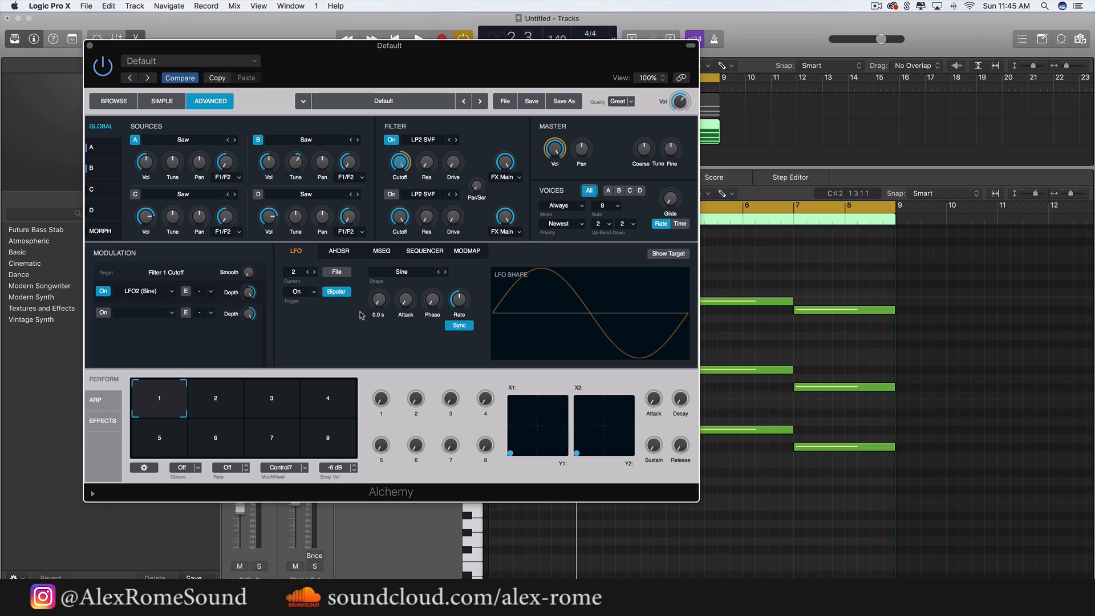
- Play the chords, lower filter 1's cutoff, and reduce the depth of its LFO 2 modulation to about 79%
{"action": "left_click_drag", "start_coordinate": [402, 163], "coordinate": [400, 206]}
{"action": "key", "text": "space"}
{"action": "scroll", "coordinate": [402, 169], "scroll_direction": "down", "scroll_amount": 10}
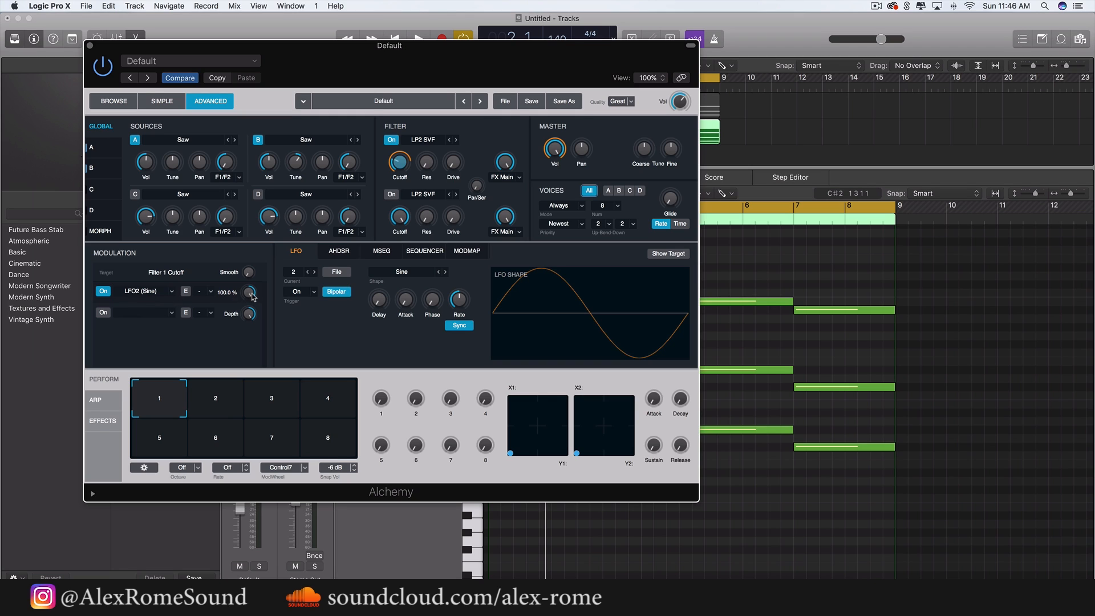
{"action": "key", "text": "space"}
{"action": "mouse_move", "coordinate": [250, 295]}
{"action": "left_mouse_down"}
{"action": "mouse_move", "coordinate": [254, 343]}
{"action": "mouse_move", "coordinate": [256, 315]}
{"action": "left_mouse_up"}
- Increase LFO 2's synced rate and raise filter 1's cutoff slightly while playing the chords
{"action": "left_click", "coordinate": [271, 165]}
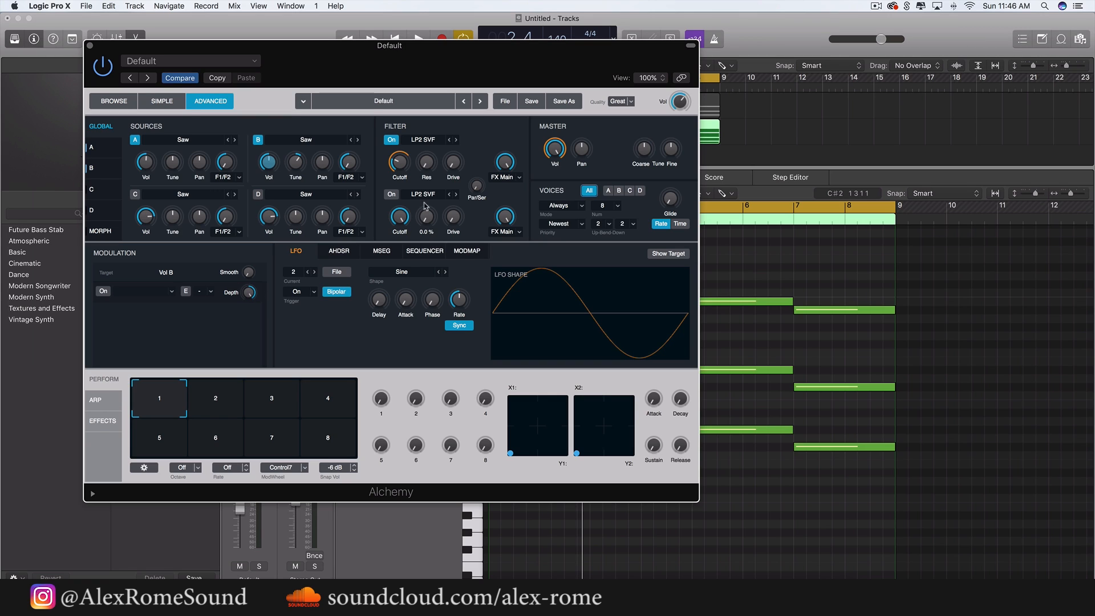
{"action": "left_click", "coordinate": [402, 164]}
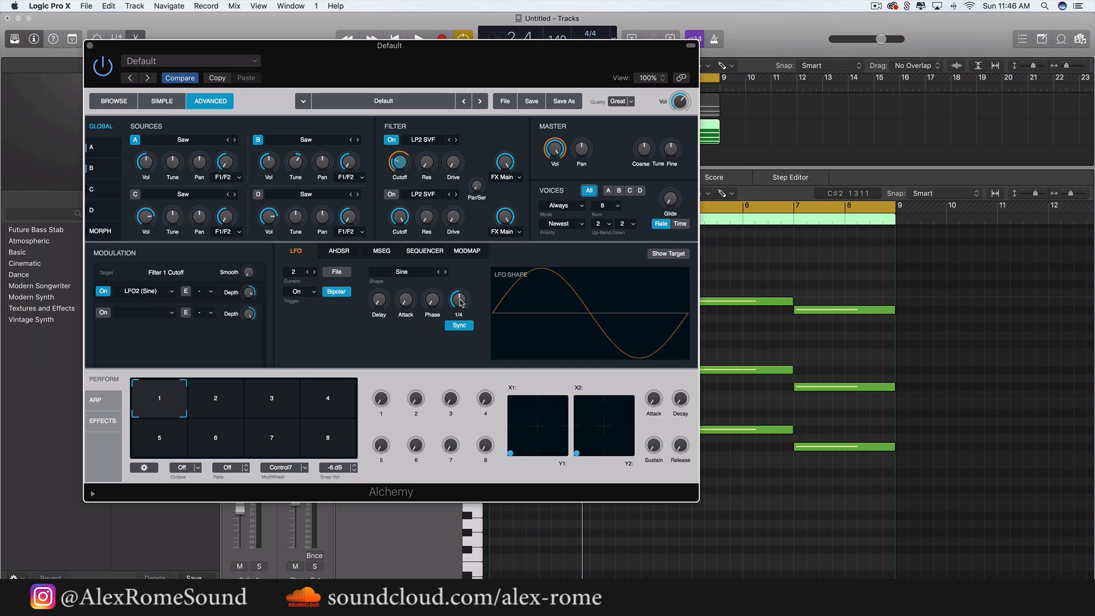
{"action": "left_click_drag", "start_coordinate": [461, 302], "coordinate": [462, 288]}
{"action": "key", "text": "space"}
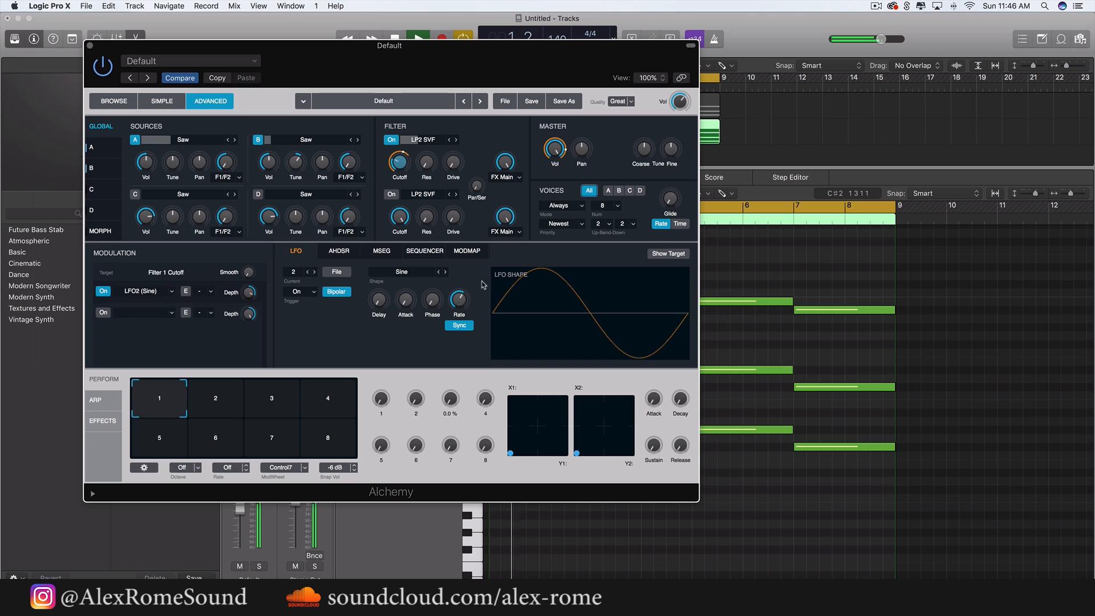
{"action": "left_click_drag", "start_coordinate": [403, 164], "coordinate": [405, 152]}
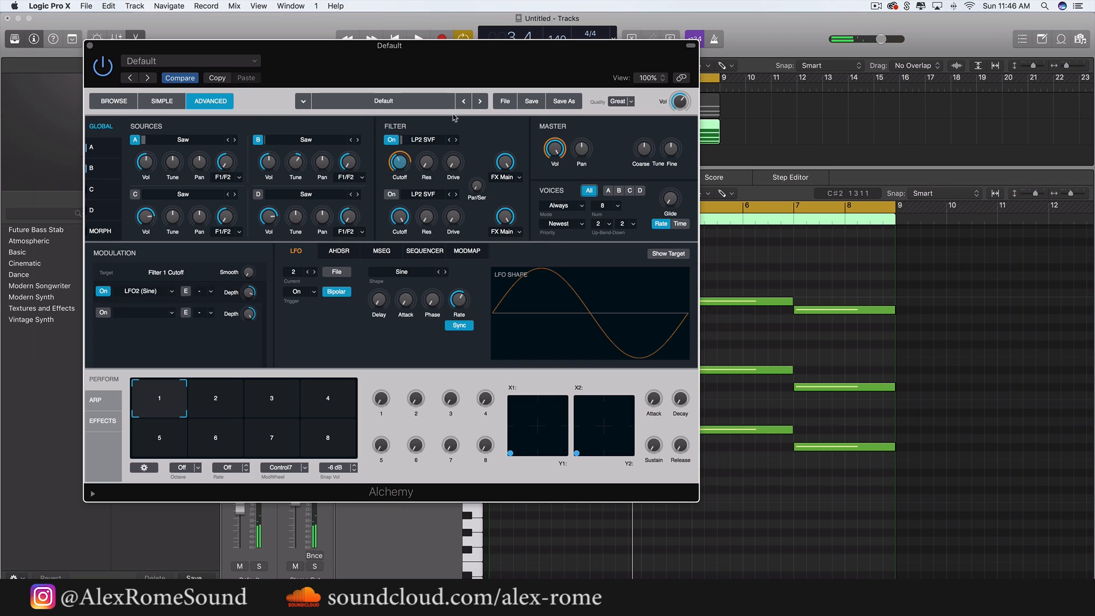
- Try the LP10 SVF type on filter 1 and play the chords with it
{"action": "left_click", "coordinate": [429, 141]}
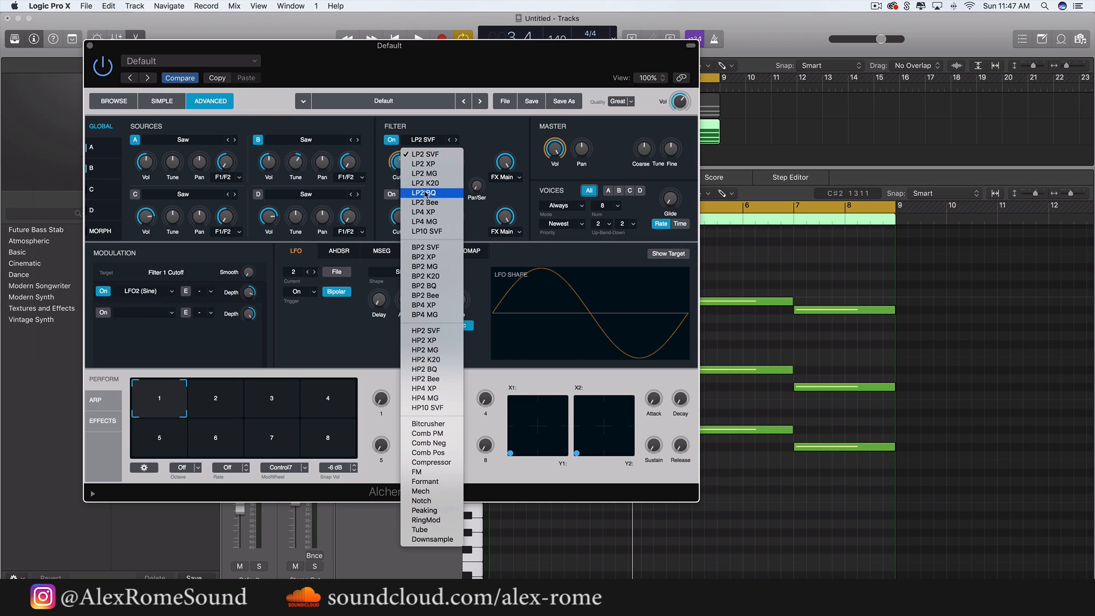
{"action": "left_click", "coordinate": [420, 231]}
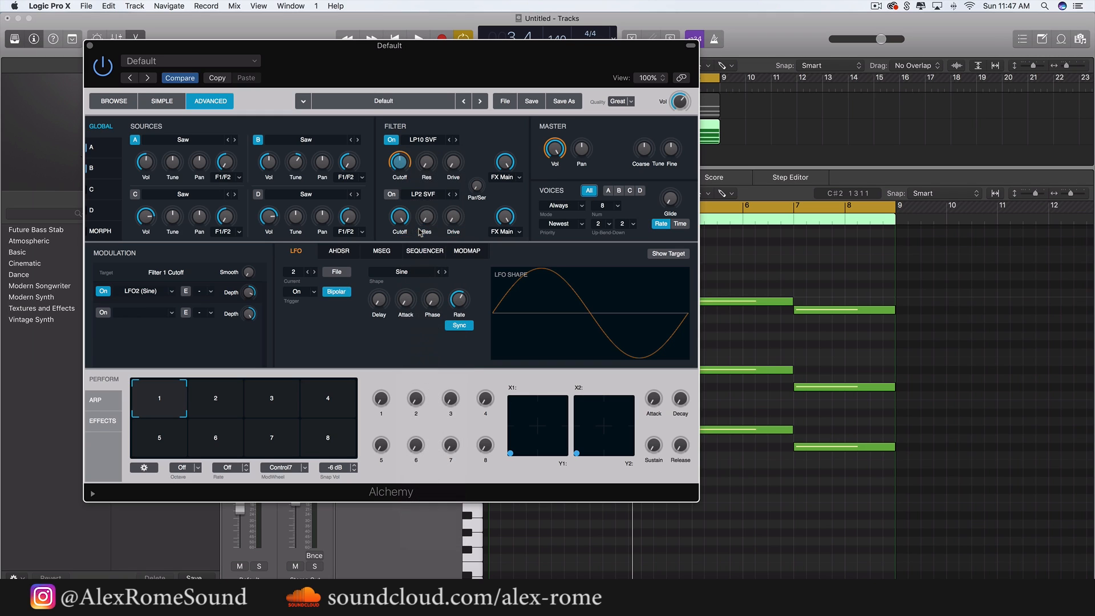
{"action": "mouse_move", "coordinate": [417, 174]}
{"action": "key", "text": "space"}
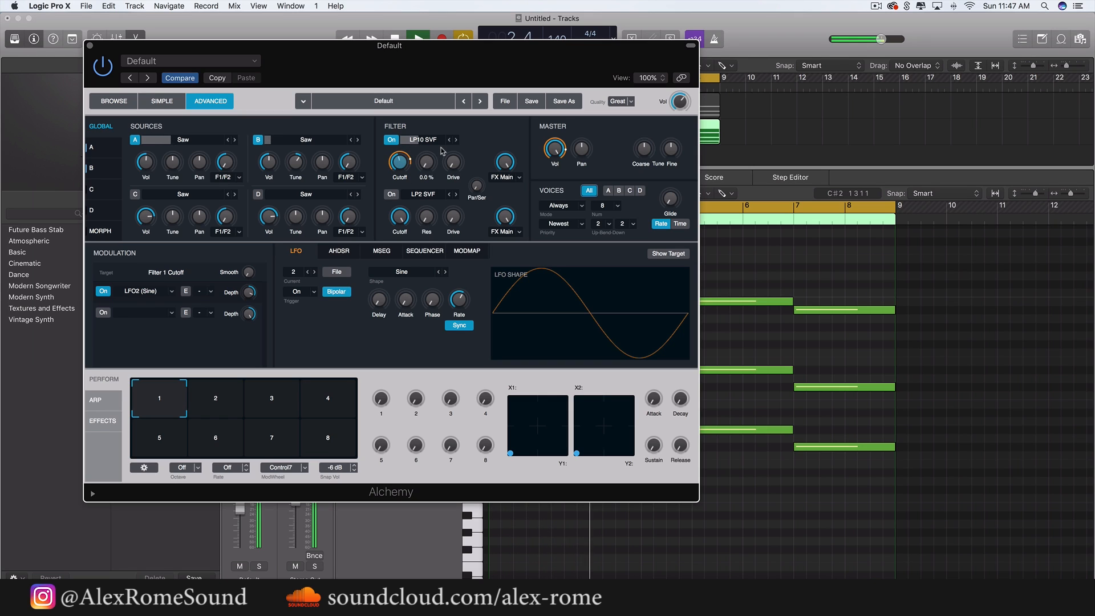
{"action": "key", "text": "space"}
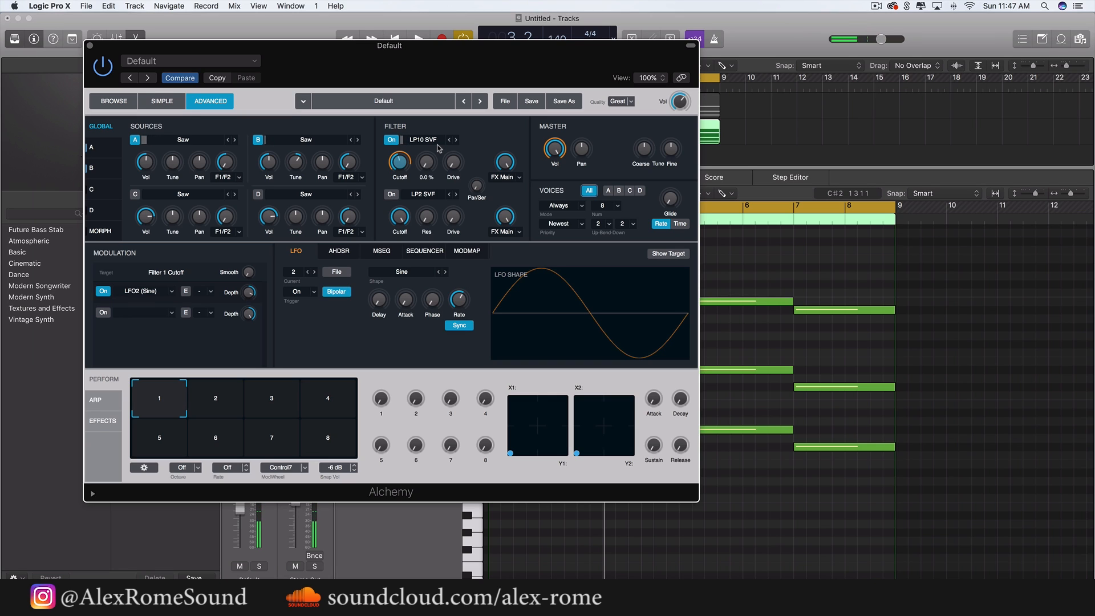
- Set filter 1's type to LP2 K20 and lower LFO 2's modulation depth to 51.8% during playback
{"action": "left_click", "coordinate": [438, 144]}
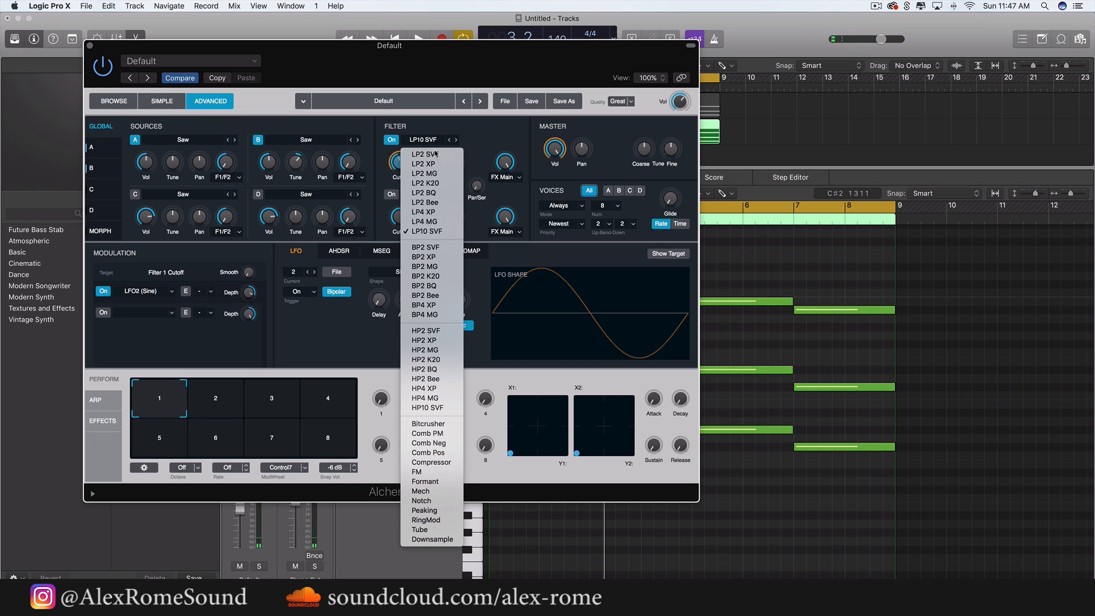
{"action": "left_click", "coordinate": [425, 183]}
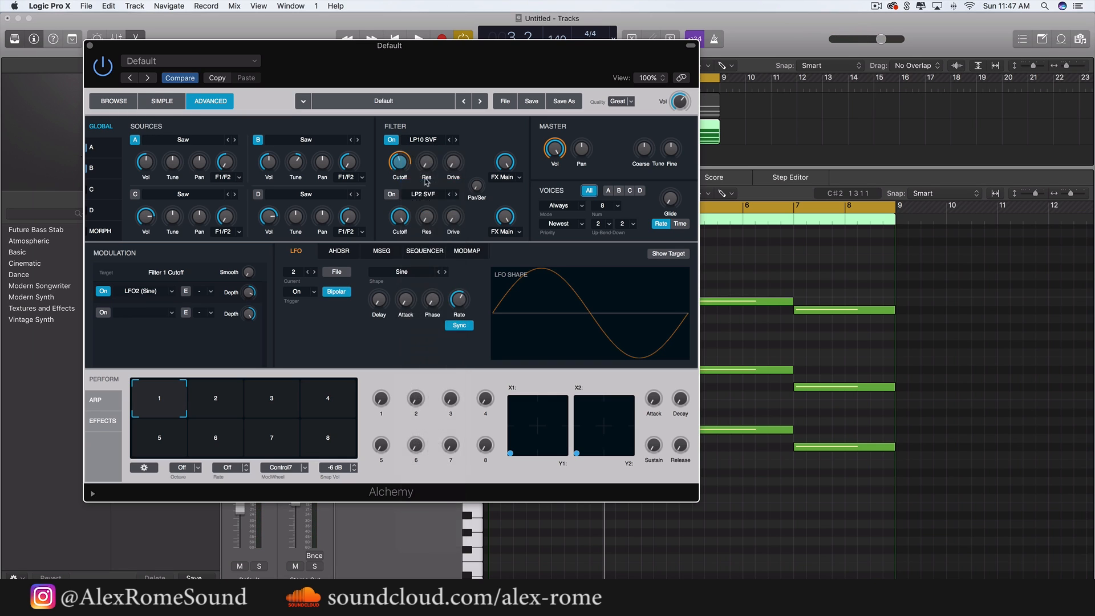
{"action": "key", "text": "space"}
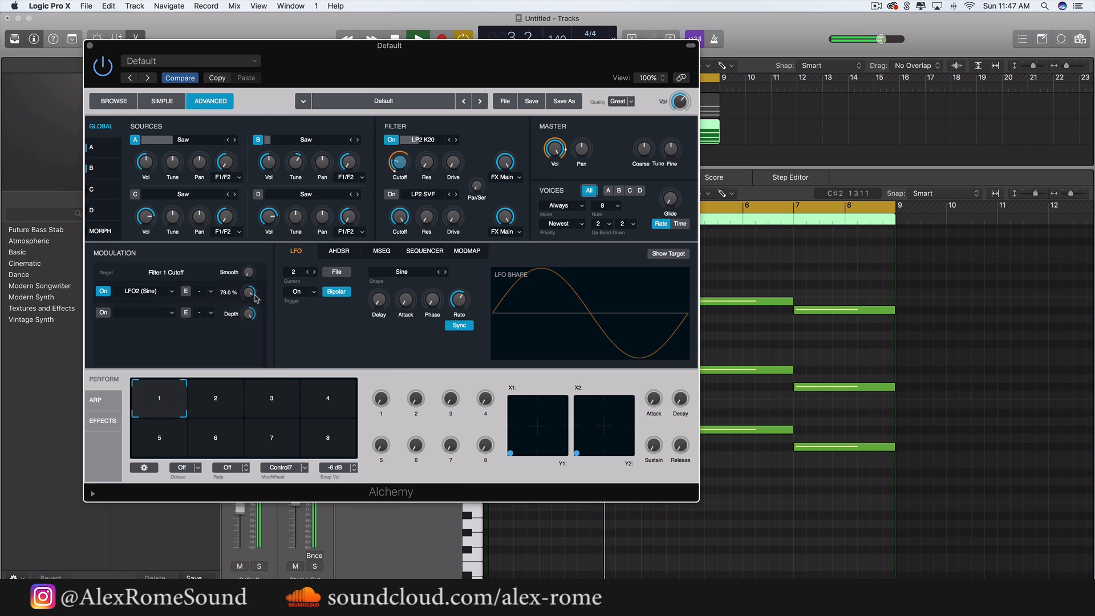
{"action": "left_click_drag", "start_coordinate": [250, 294], "coordinate": [248, 311]}
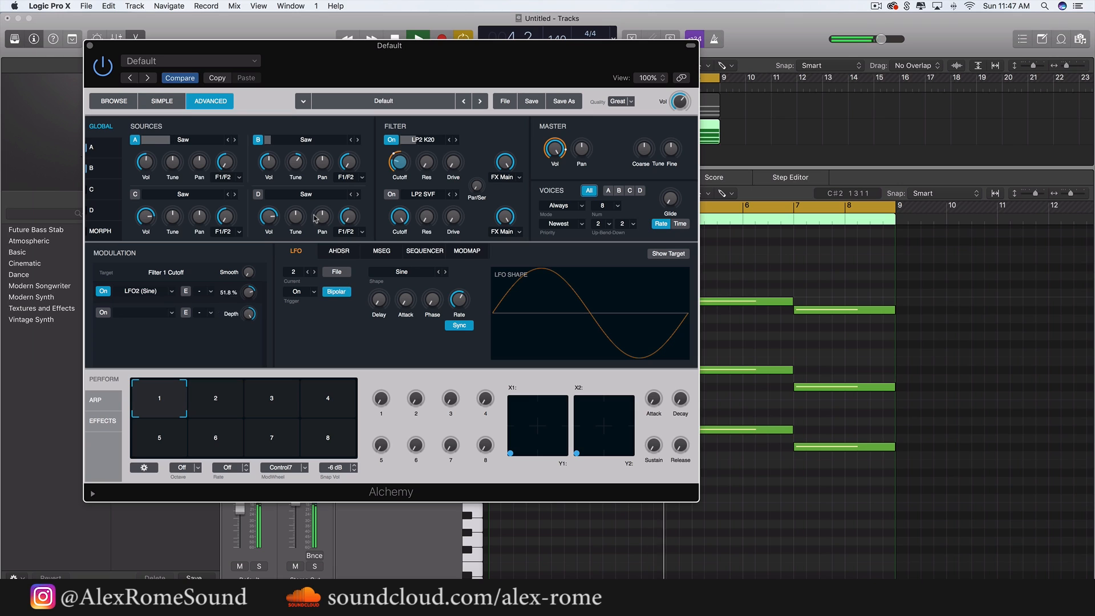
- Close Alchemy and insert a Sample Delay as the first audio effect on track 2
{"action": "left_click", "coordinate": [90, 45]}
{"action": "left_click", "coordinate": [250, 353]}
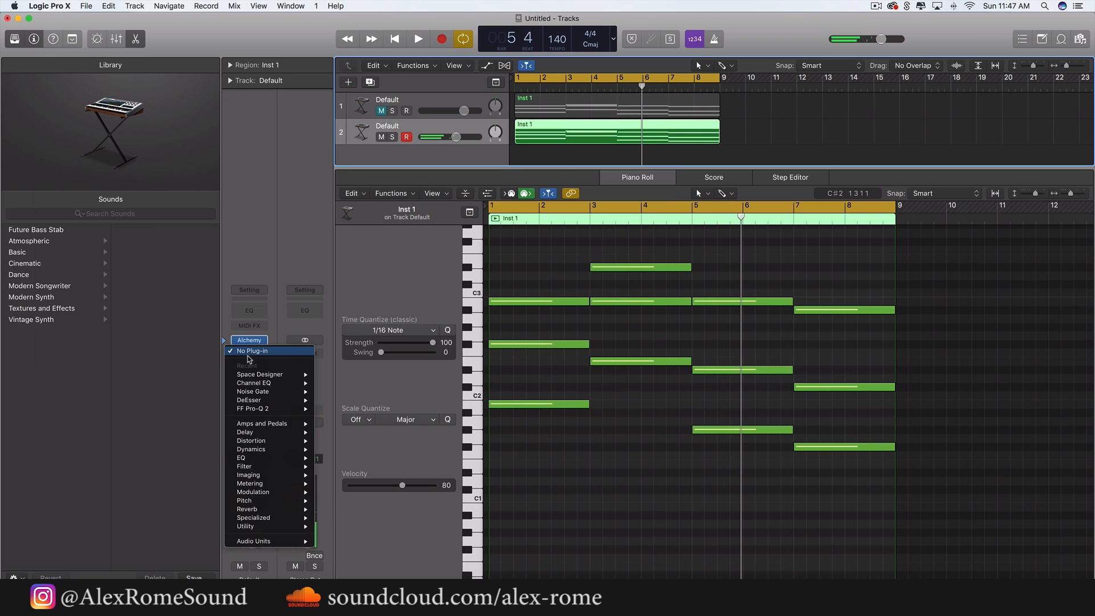
{"action": "mouse_move", "coordinate": [262, 432]}
{"action": "mouse_move", "coordinate": [348, 441]}
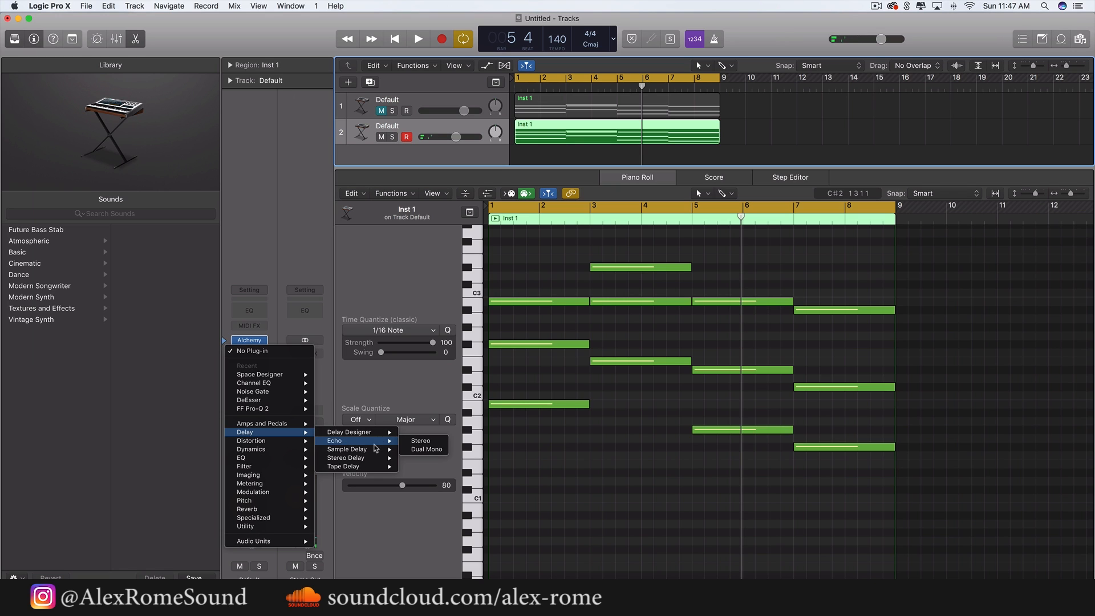
{"action": "left_click", "coordinate": [422, 449]}
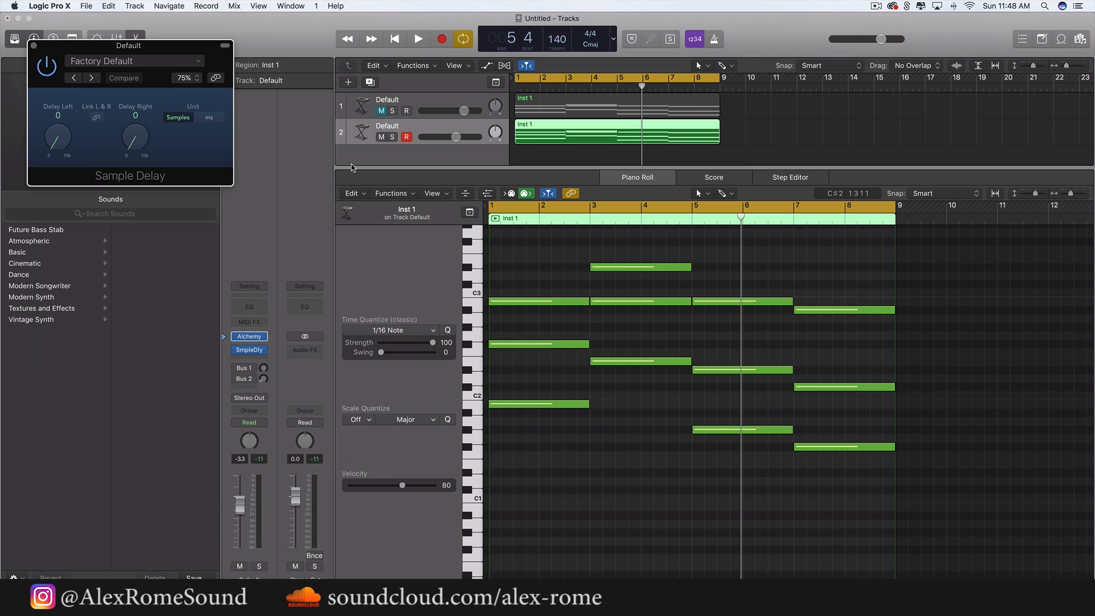
- Try a right delay of 825 samples while the chords play, reset it to 0, and close Sample Delay
{"action": "key", "text": "space"}
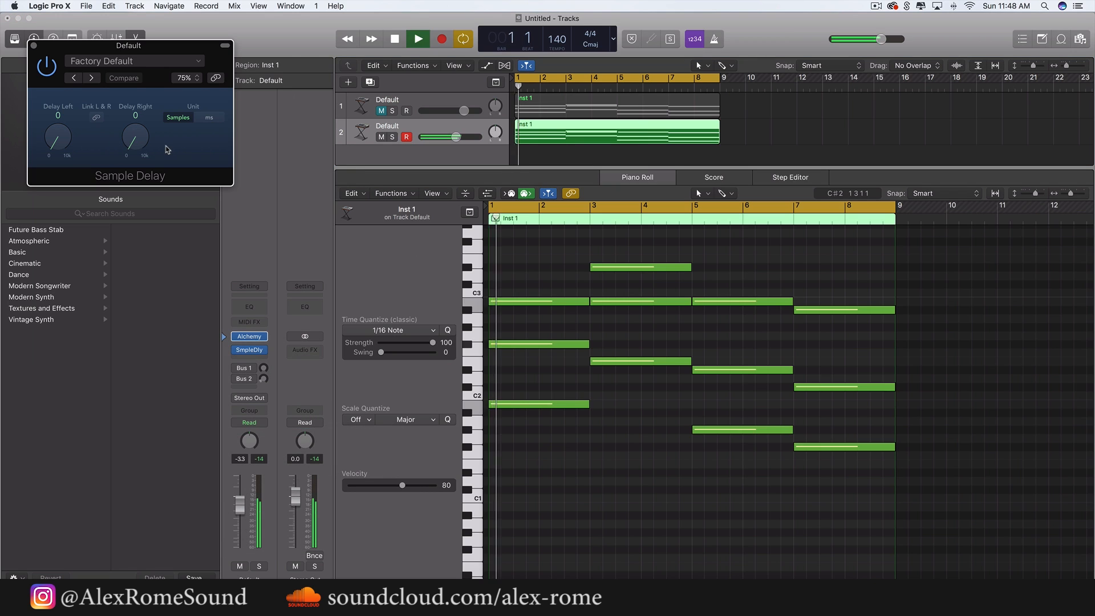
{"action": "left_click_drag", "start_coordinate": [135, 140], "coordinate": [137, 131]}
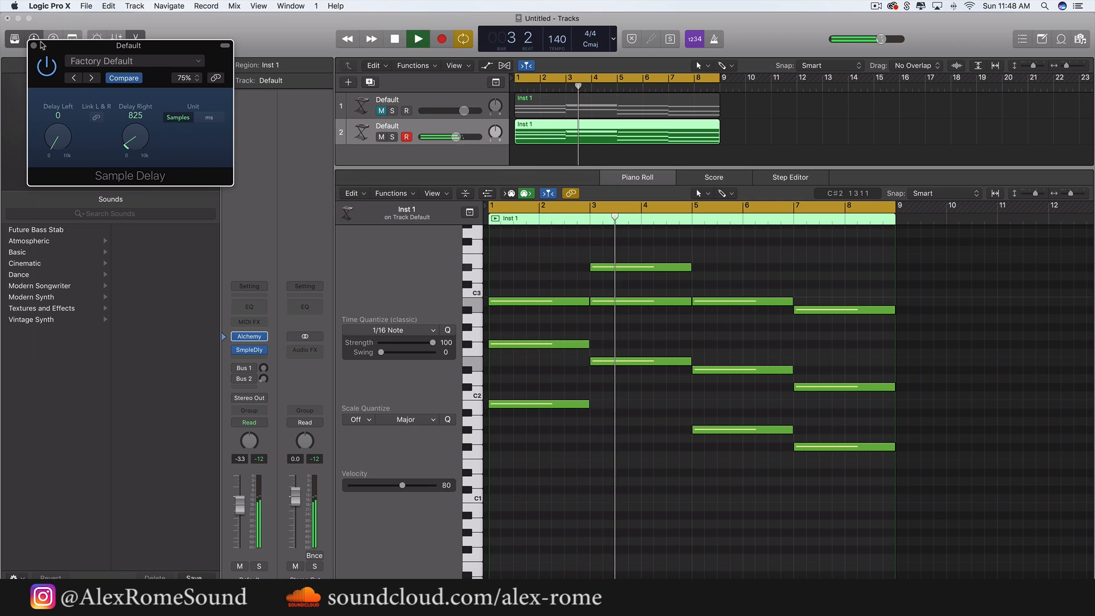
{"action": "key", "text": "space"}
{"action": "left_click_drag", "start_coordinate": [142, 138], "coordinate": [164, 189]}
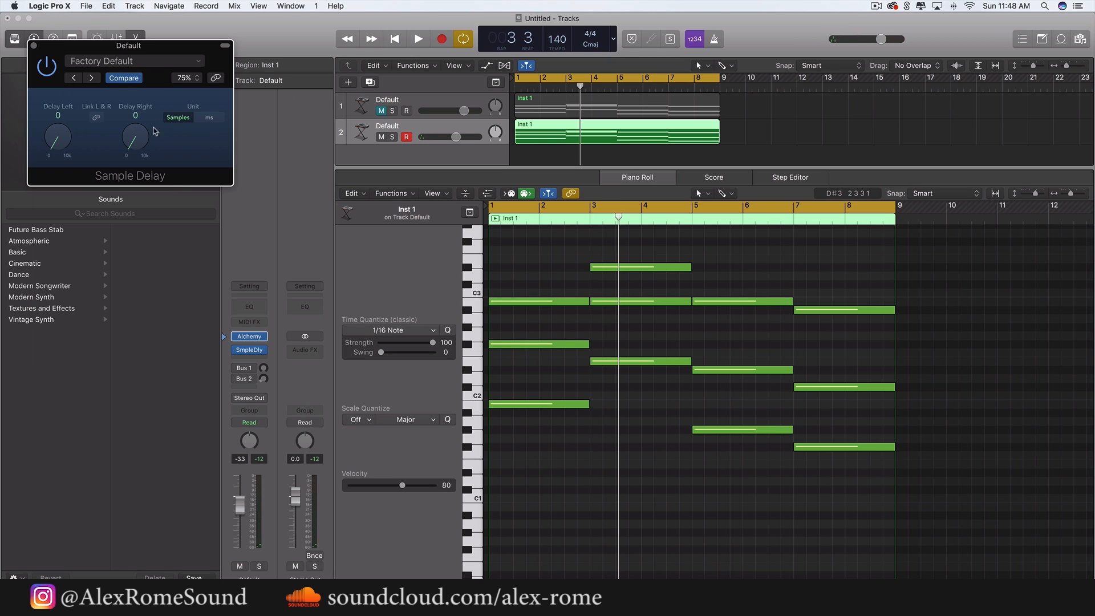
{"action": "left_click", "coordinate": [33, 45]}
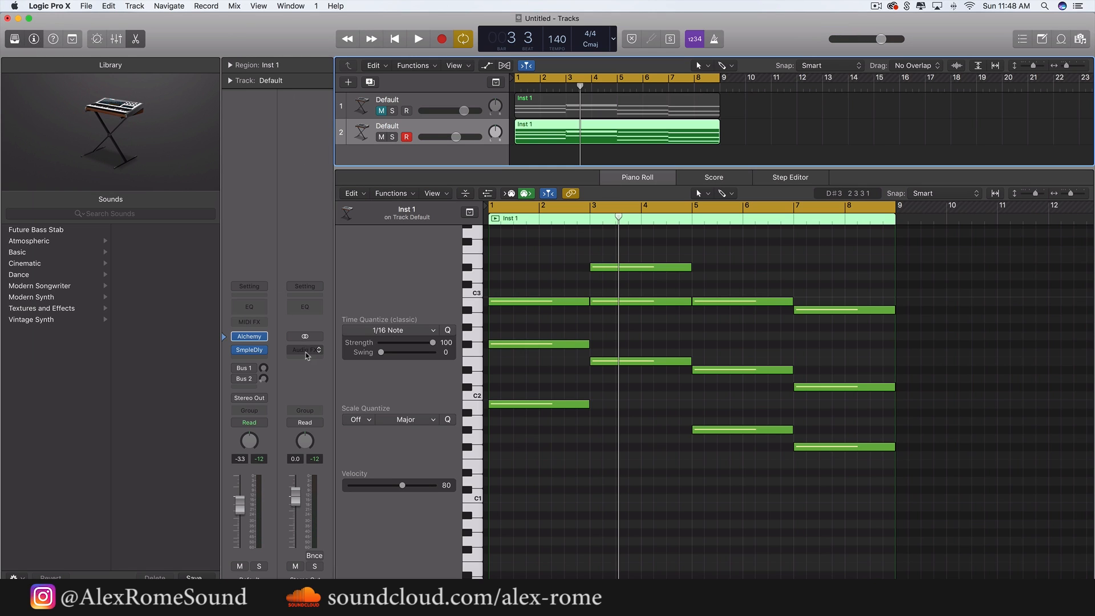
- Insert a Space Designer reverb after the Sample Delay on track 2
{"action": "left_click", "coordinate": [254, 359]}
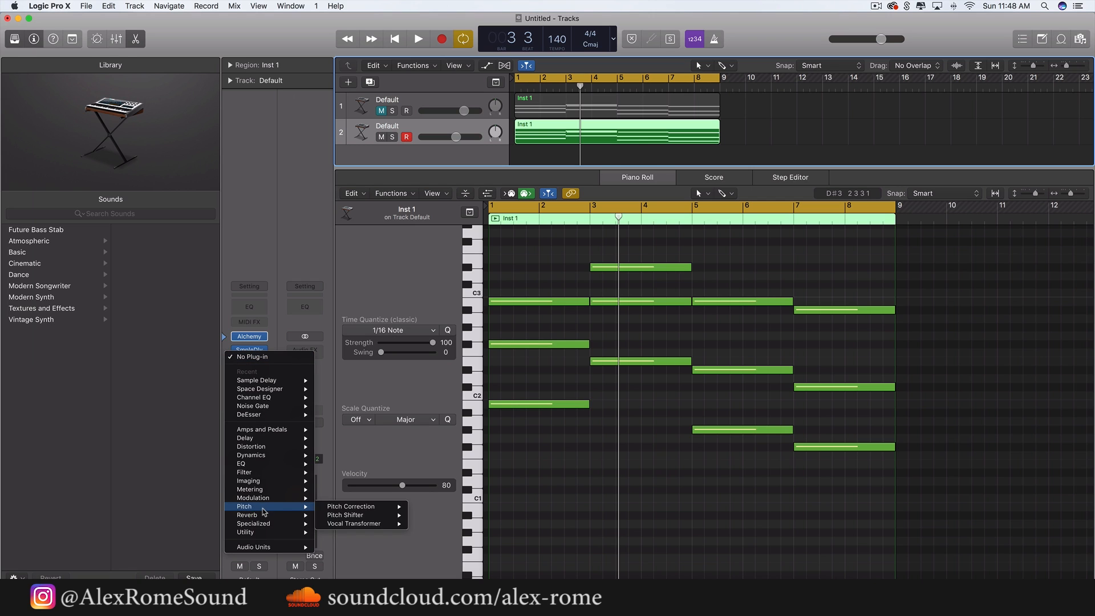
{"action": "mouse_move", "coordinate": [263, 515]}
{"action": "left_click", "coordinate": [423, 541]}
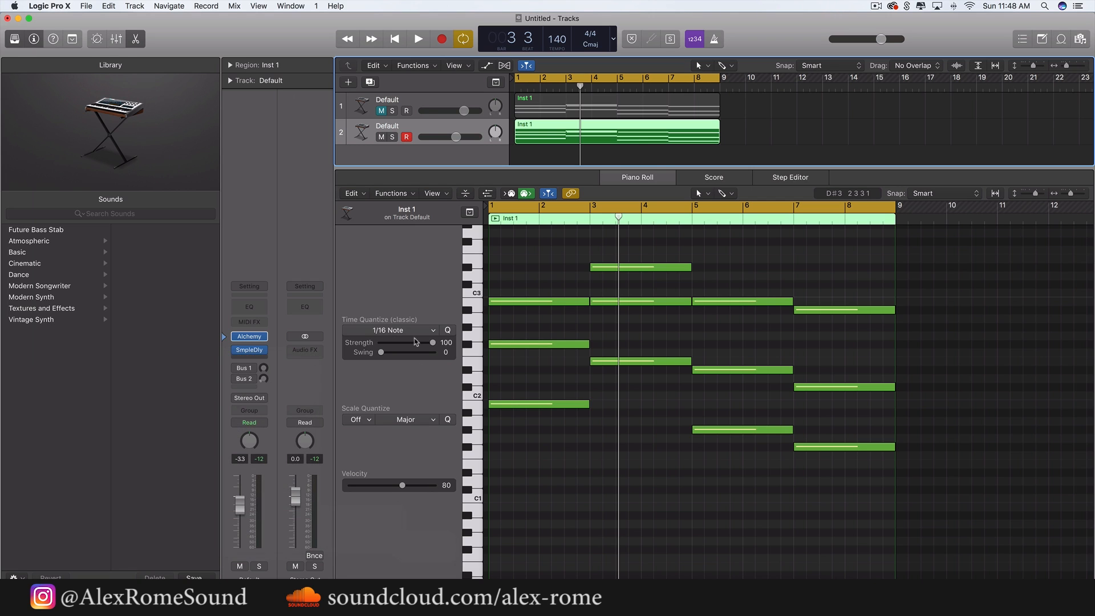
- Load Space Designer's 0.8s Hard Studio preset from the small-space rooms, play the chords through it, and close the reverb window
{"action": "left_click", "coordinate": [165, 62]}
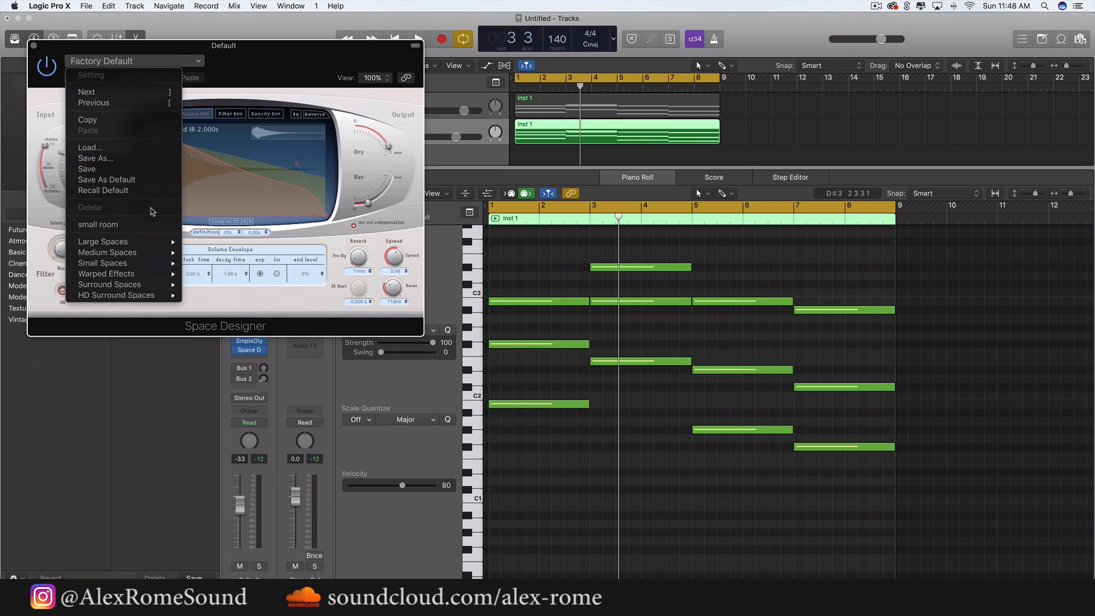
{"action": "mouse_move", "coordinate": [146, 252]}
{"action": "mouse_move", "coordinate": [239, 264]}
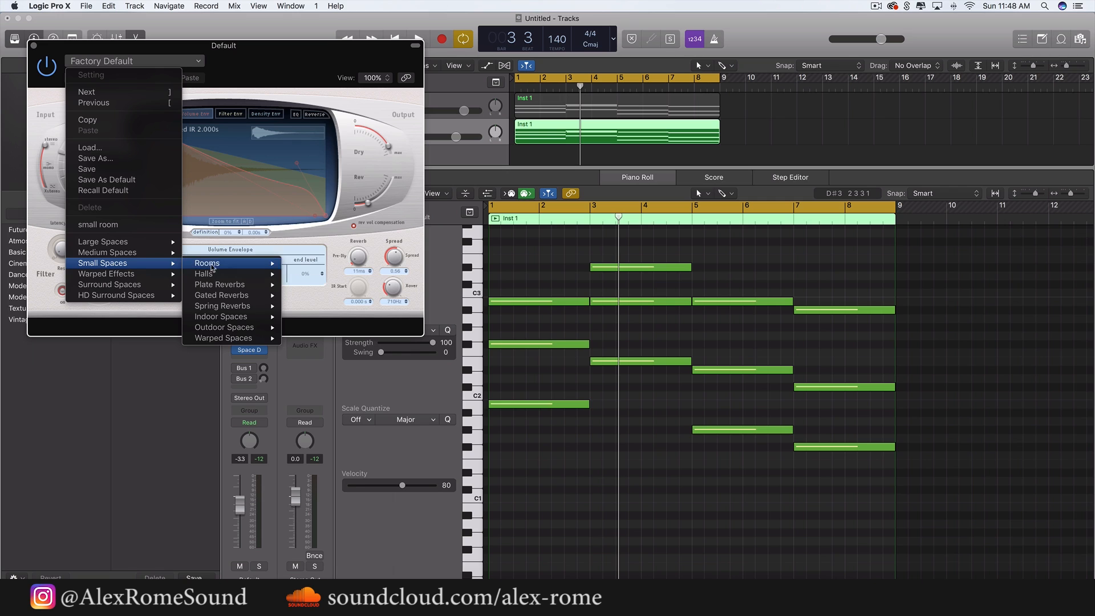
{"action": "mouse_move", "coordinate": [209, 275]}
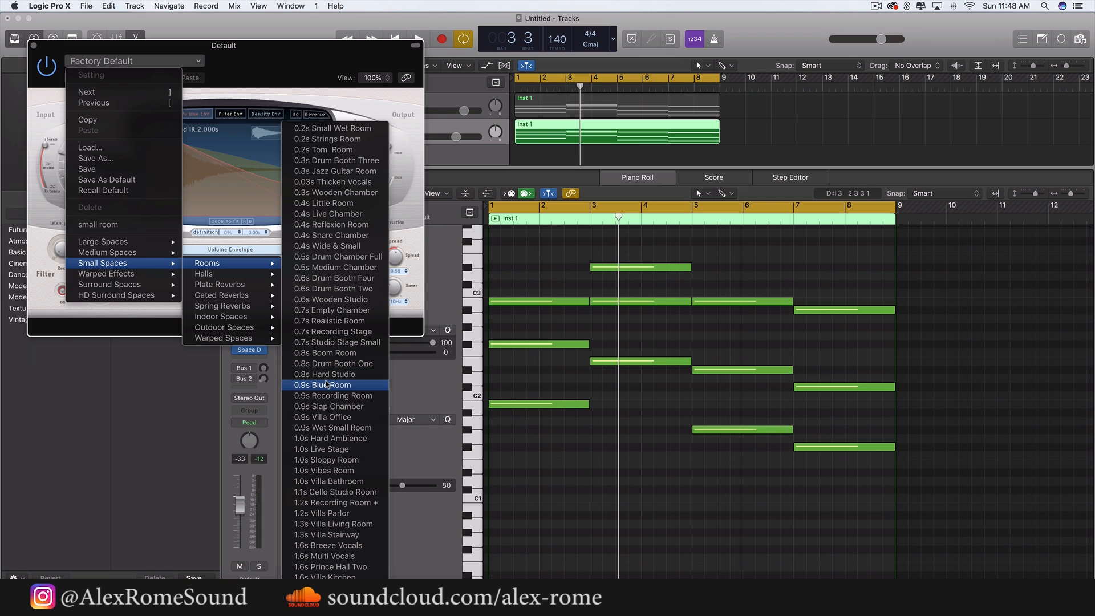
{"action": "left_click", "coordinate": [328, 375]}
{"action": "key", "text": "space"}
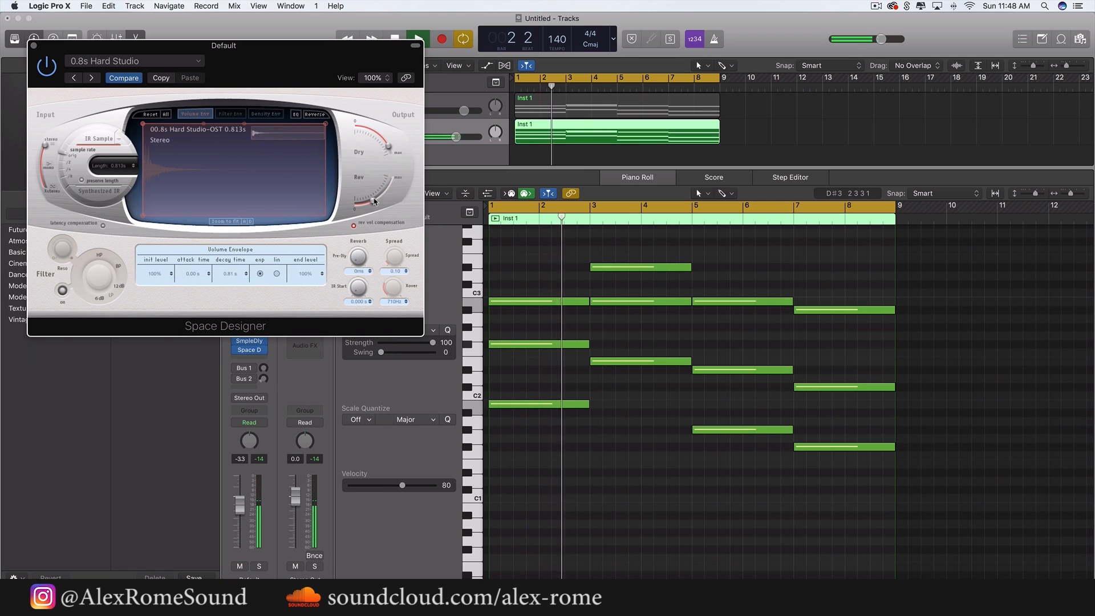
{"action": "left_click", "coordinate": [34, 46]}
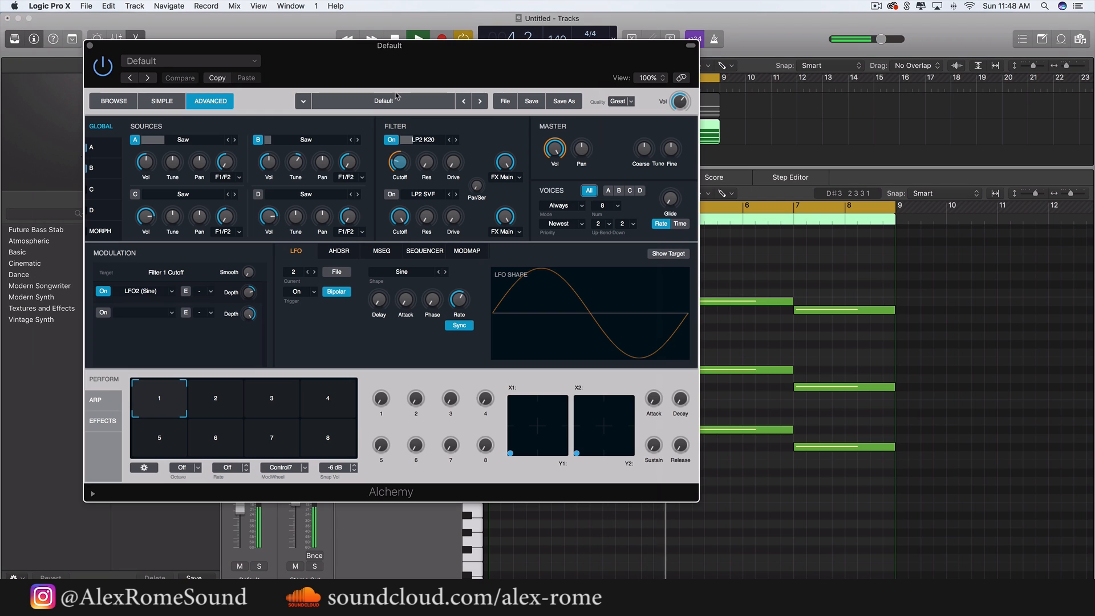
- Reopen Alchemy on track 2 and raise filter 1's cutoff to 483 Hz while the chords play
{"action": "left_click", "coordinate": [249, 327]}
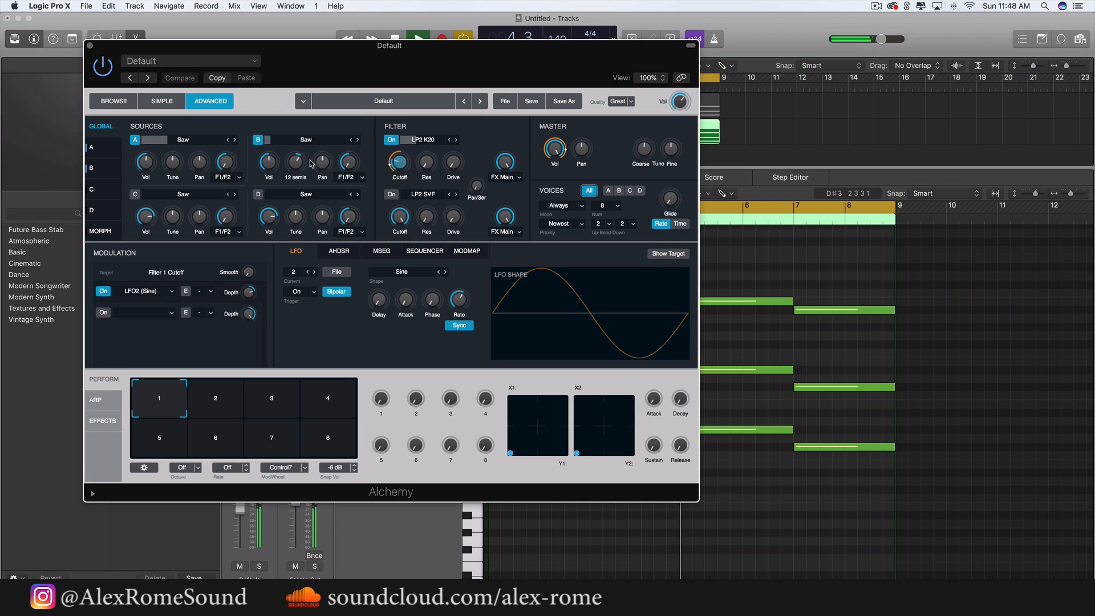
{"action": "left_click_drag", "start_coordinate": [406, 162], "coordinate": [405, 142]}
{"action": "key", "text": "space"}
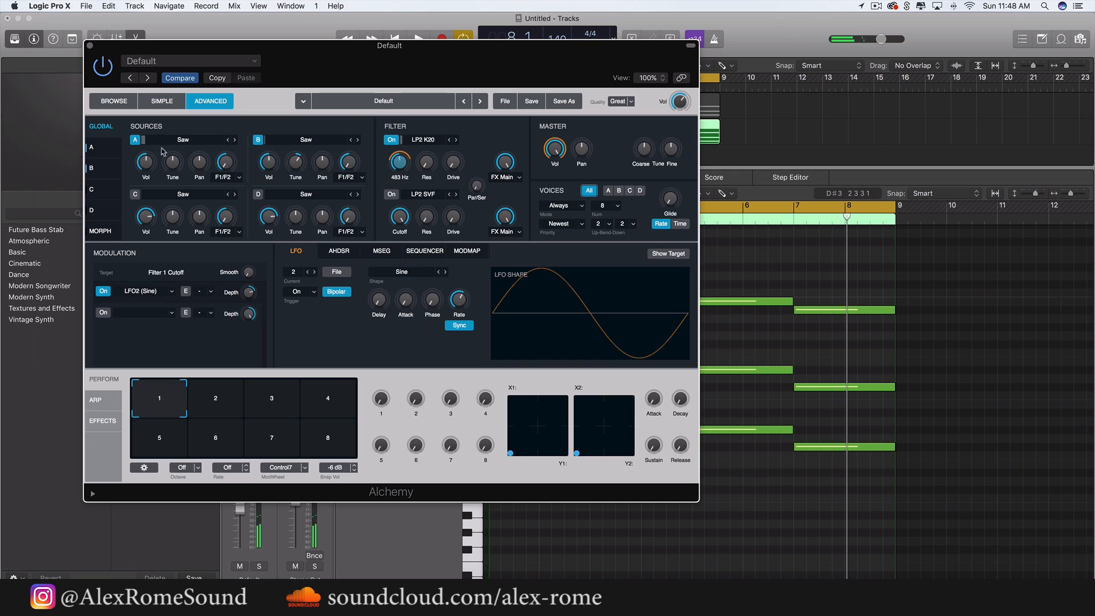
- Show source B's settings and raise its volume to -6.92 dB during playback
{"action": "left_click", "coordinate": [102, 168]}
{"action": "key", "text": "space"}
{"action": "left_click", "coordinate": [153, 152]}
{"action": "left_click_drag", "start_coordinate": [153, 152], "coordinate": [151, 126]}
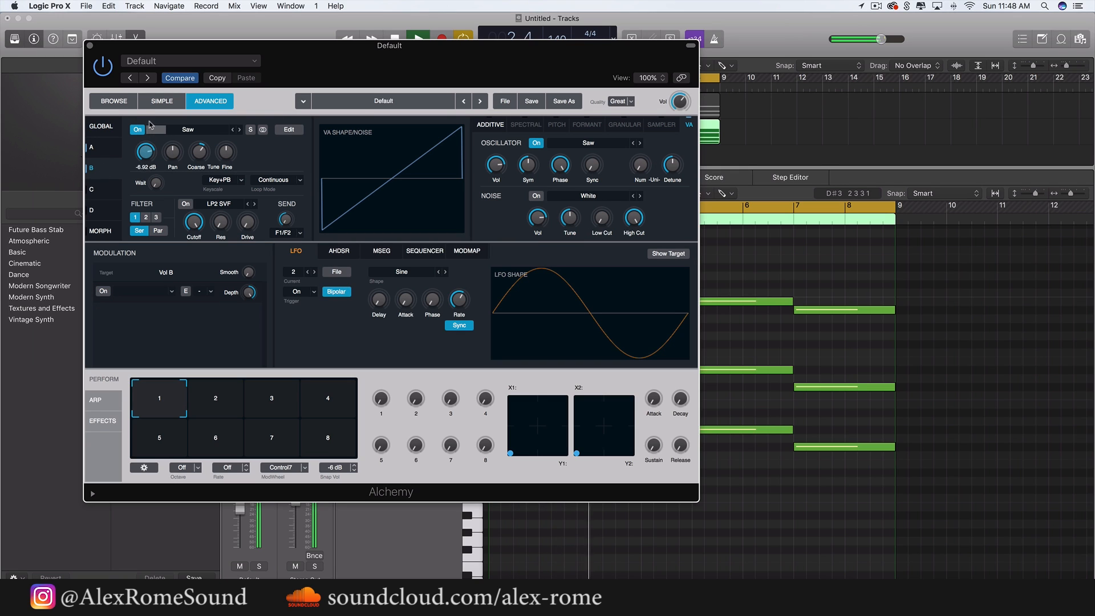
- Set source B's saw oscillator to 6 unison voices with a detune of 8.93%
{"action": "left_click_drag", "start_coordinate": [640, 165], "coordinate": [641, 133]}
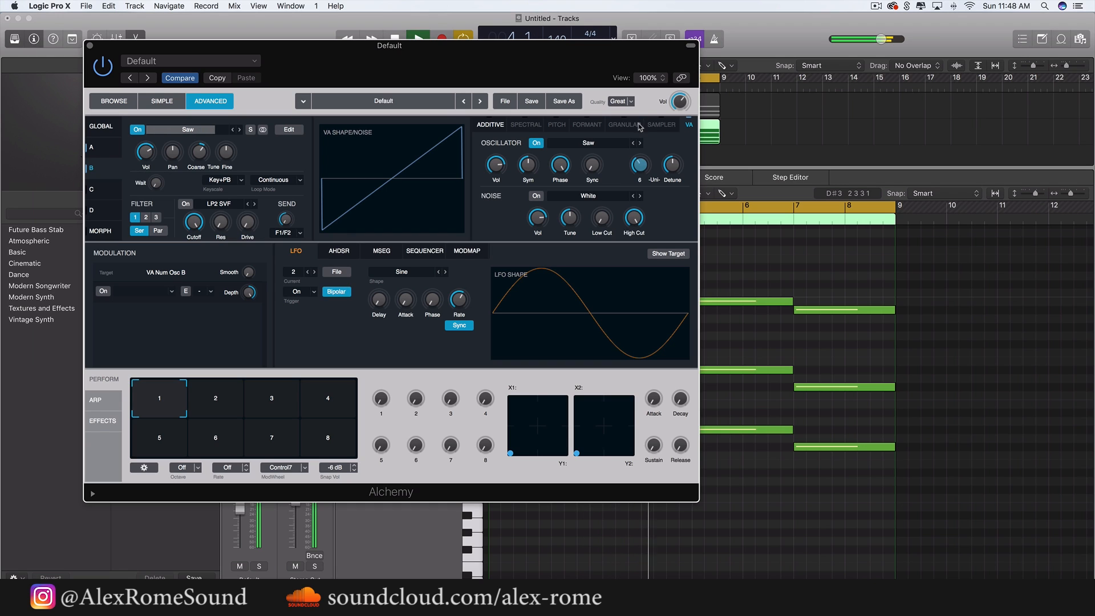
{"action": "left_click_drag", "start_coordinate": [672, 165], "coordinate": [660, 204]}
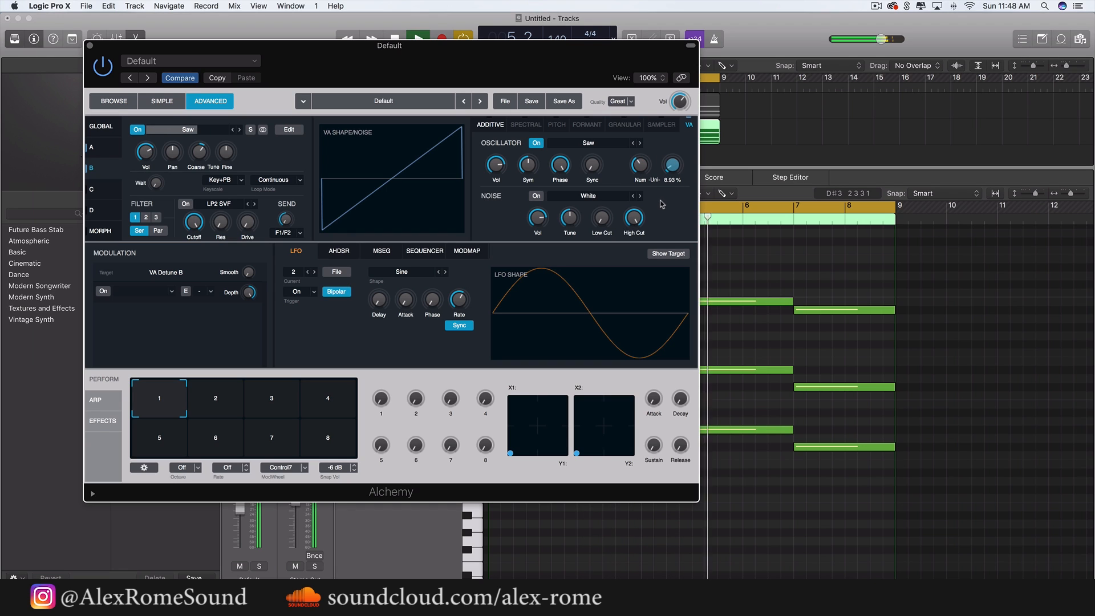
- Lower source B's volume to -16.8 dB while the chords play, and close Alchemy
{"action": "left_click_drag", "start_coordinate": [137, 149], "coordinate": [142, 169]}
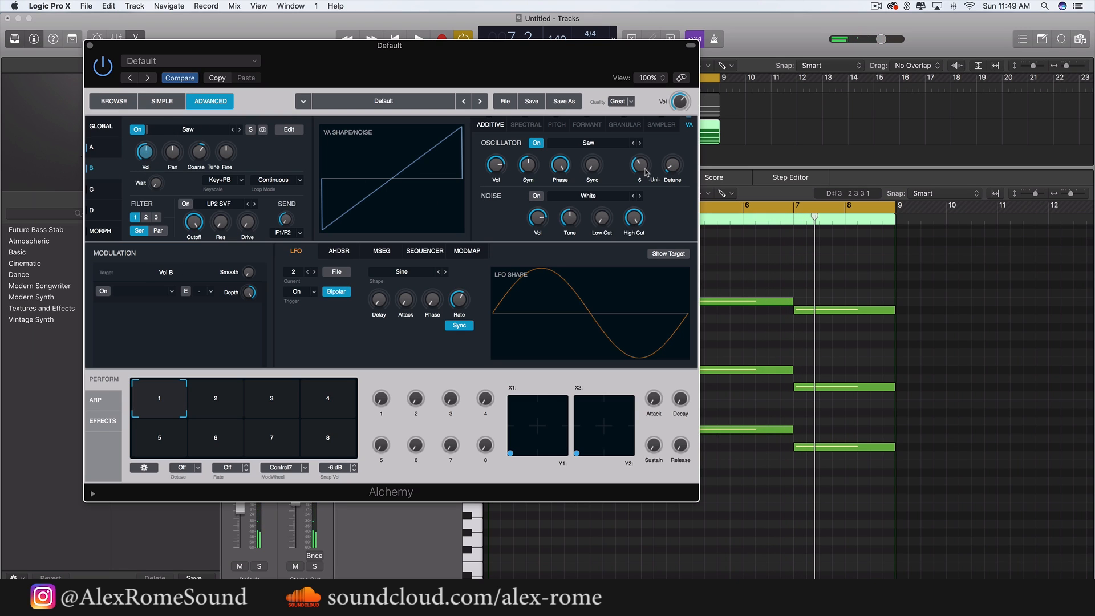
{"action": "key", "text": "space"}
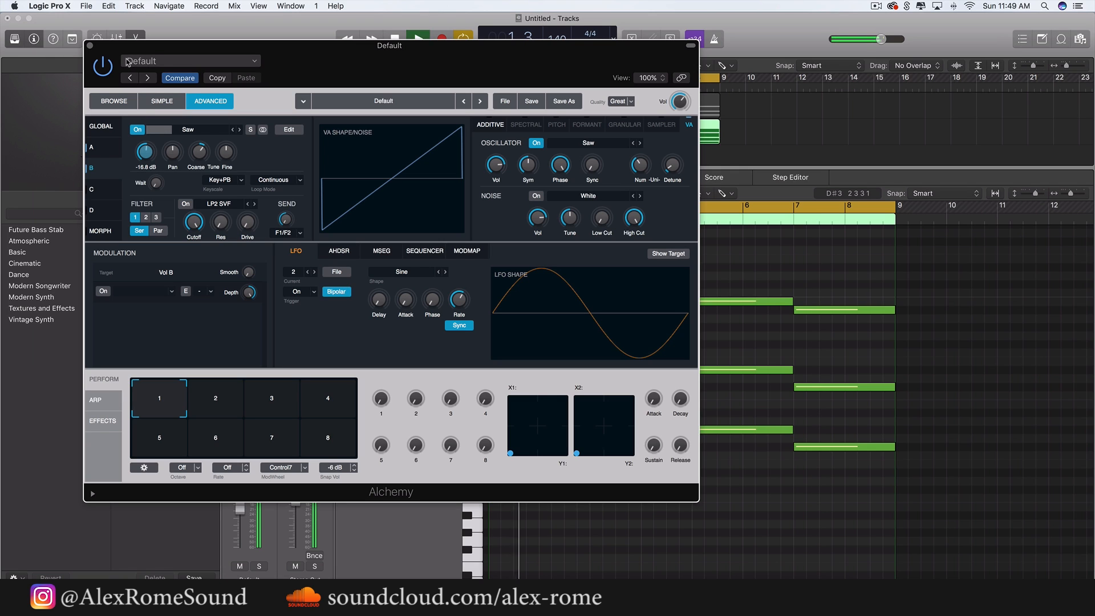
{"action": "left_click", "coordinate": [89, 45]}
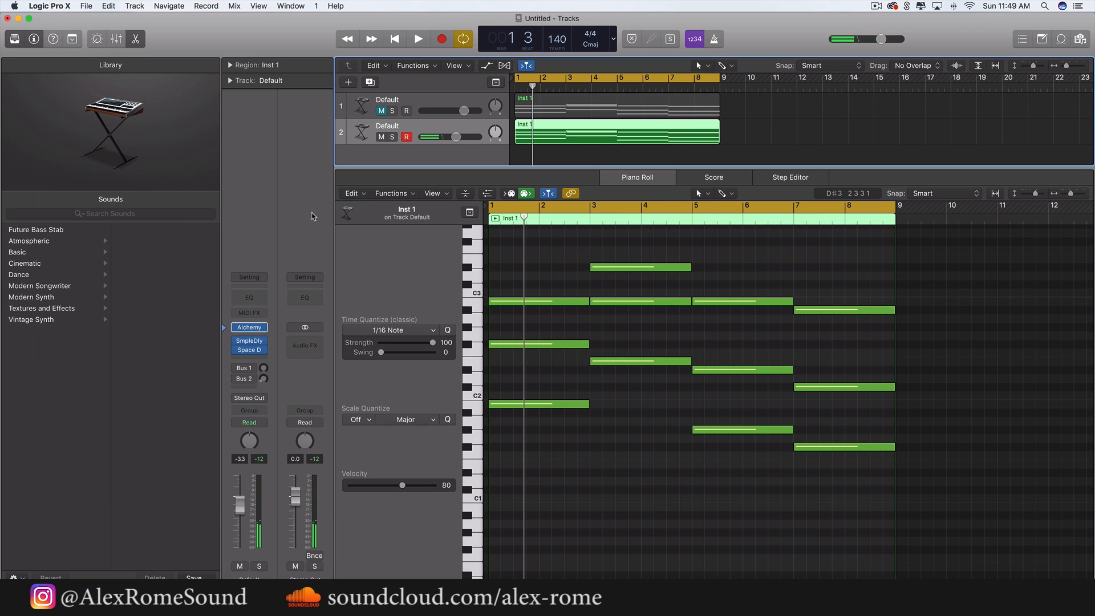